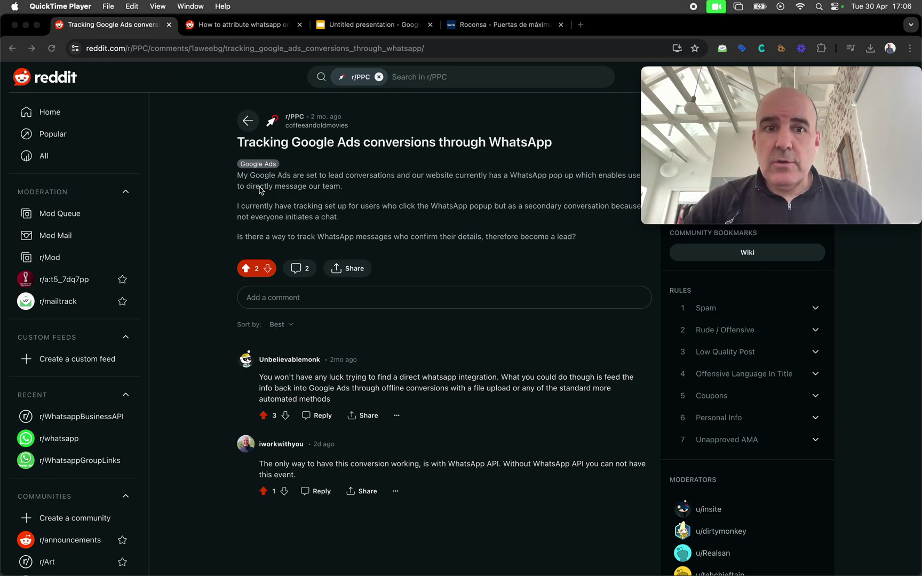
# Open the Reddit post about attributing WhatsApp orders to Google Ads
pyautogui.click(241, 30)
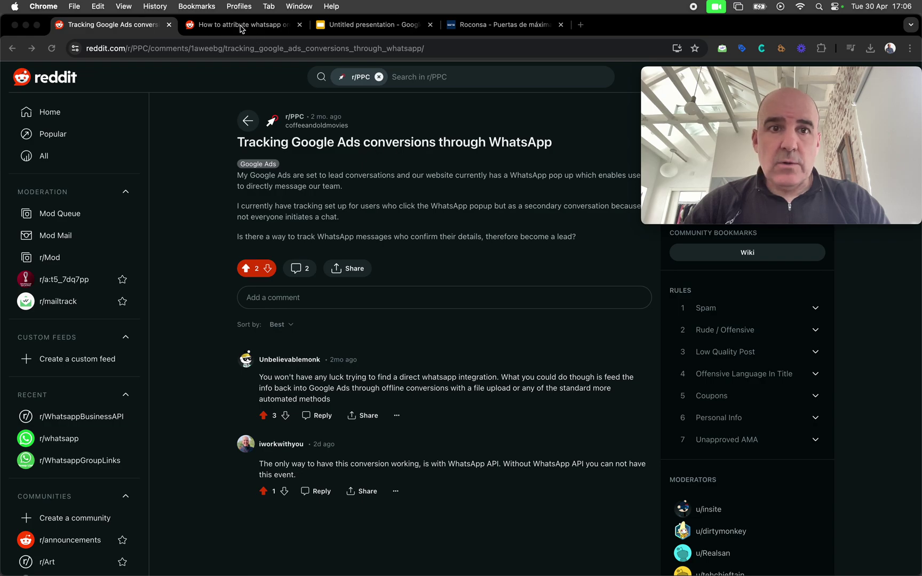
pyautogui.click(241, 27)
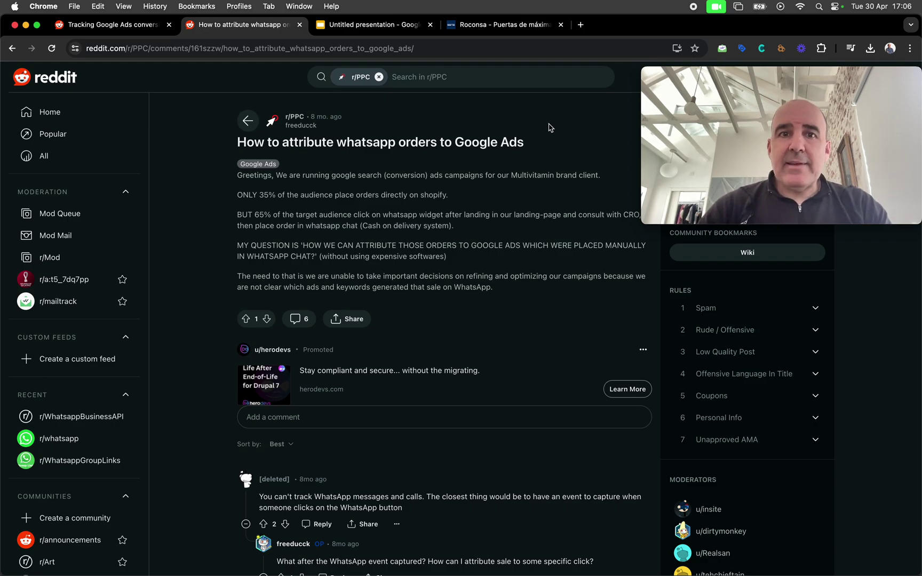
# In the Google Slides presentation, move the whole diagram down on the slide and raise the floating camera window away from the WhatsApp box
pyautogui.click(369, 25)
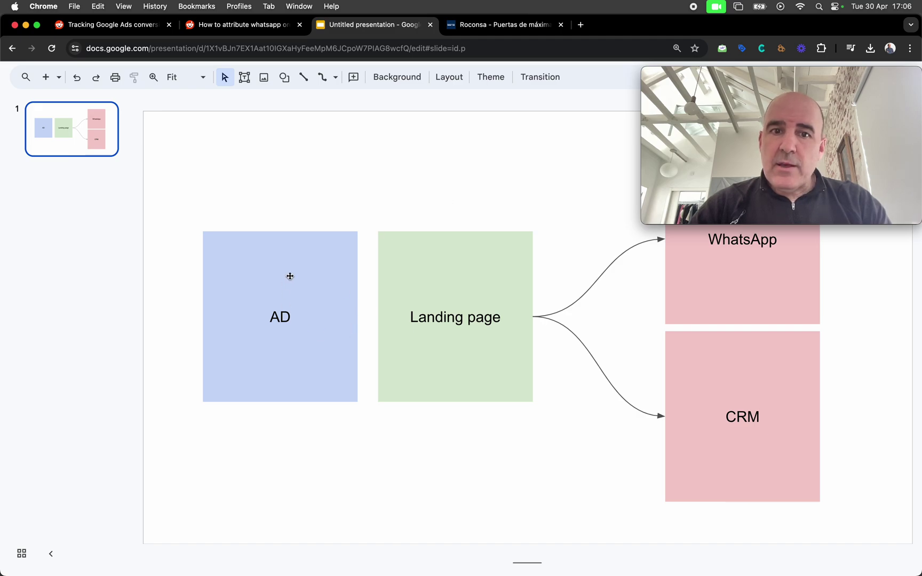
pyautogui.moveTo(281, 225); pyautogui.dragTo(714, 473)
pyautogui.click(512, 256)
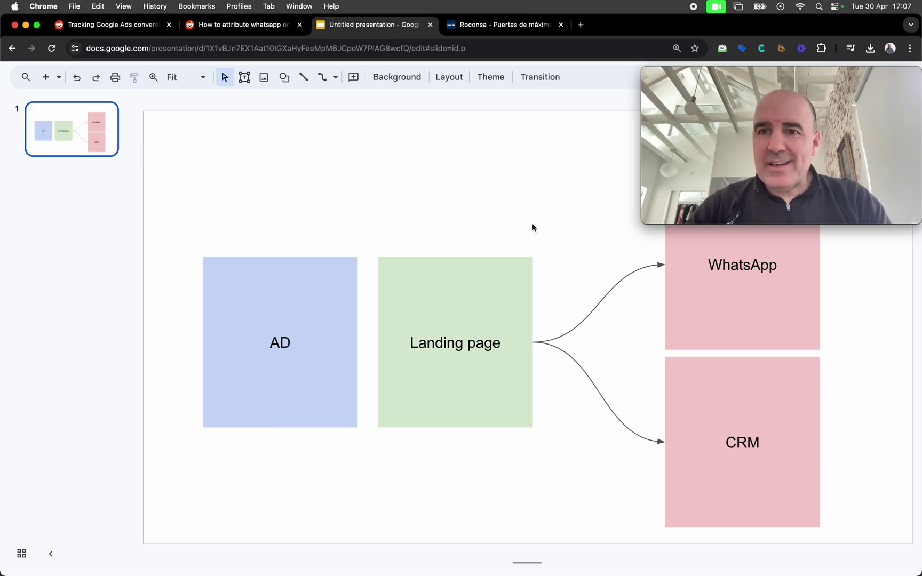
pyautogui.moveTo(715, 75); pyautogui.dragTo(709, 33)
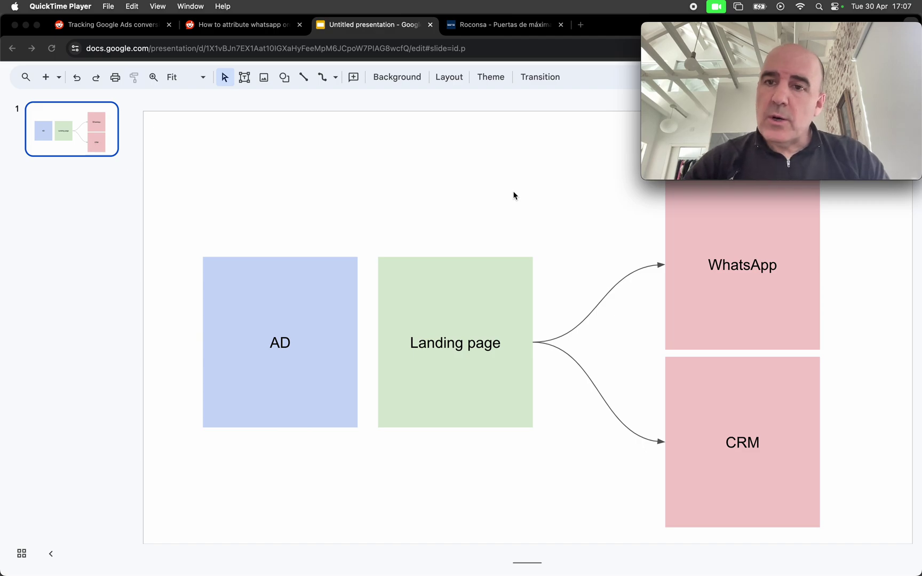
pyautogui.click(464, 186)
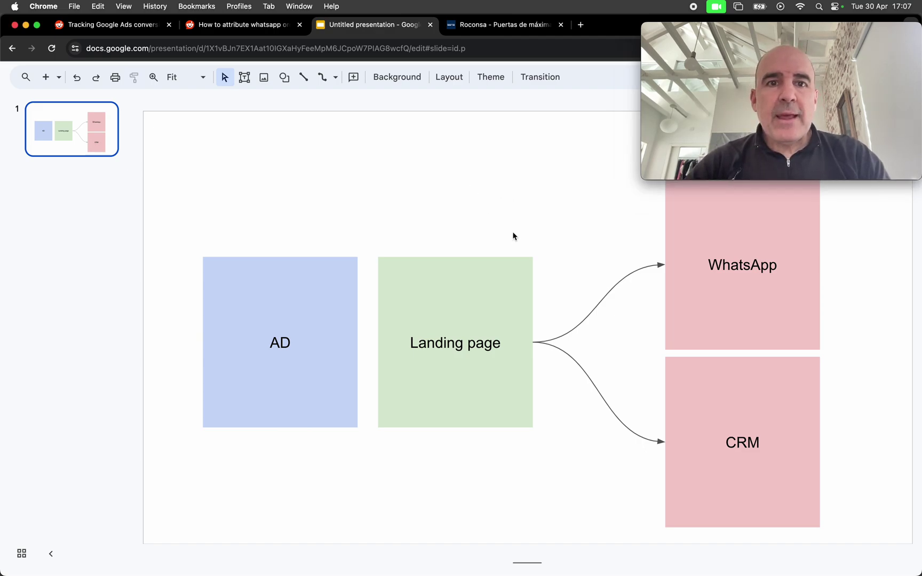
# Draw a curved connector from the AD box to the WhatsApp box
pyautogui.click(323, 77)
pyautogui.moveTo(358, 342); pyautogui.dragTo(665, 265)
pyautogui.click(620, 237)
pyautogui.click(586, 273)
pyautogui.click(565, 237)
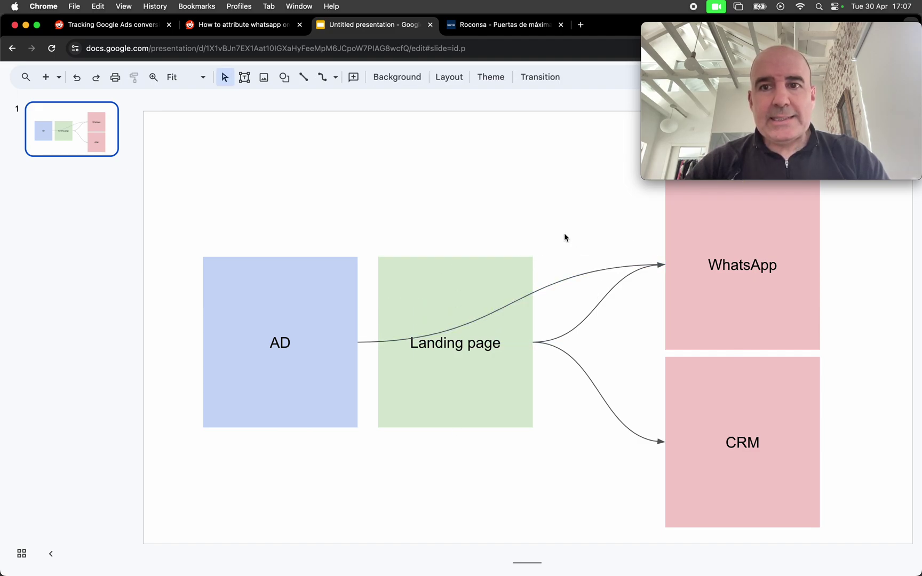
pyautogui.click(323, 299)
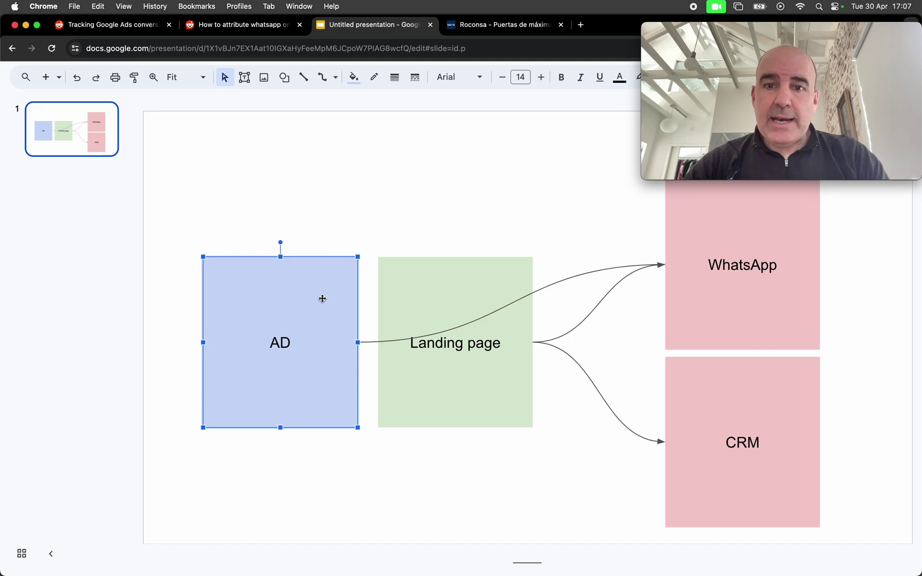
pyautogui.click(695, 301)
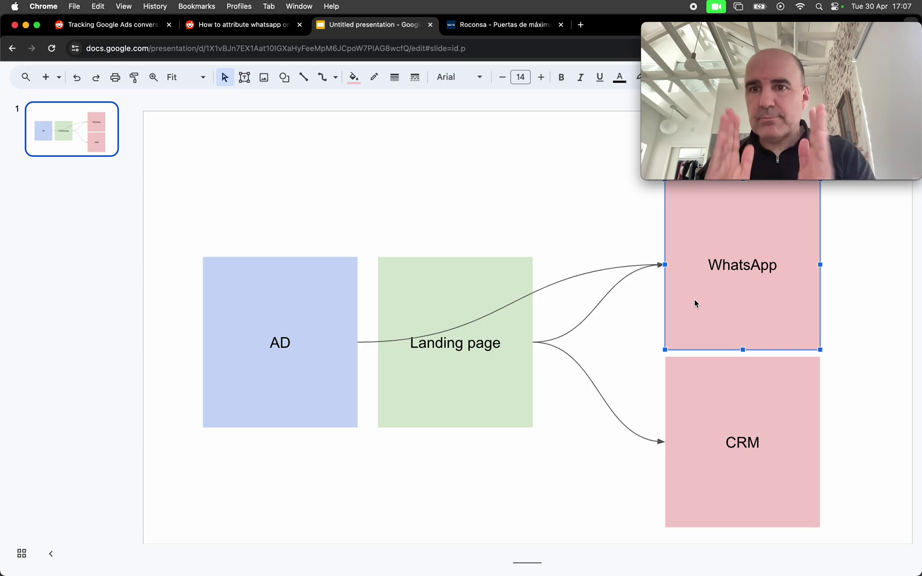
# In the tochat.be dashboard, view the landing page of the Roconsa WhatsApp Oficial widget and return to the business overview
pyautogui.click(512, 26)
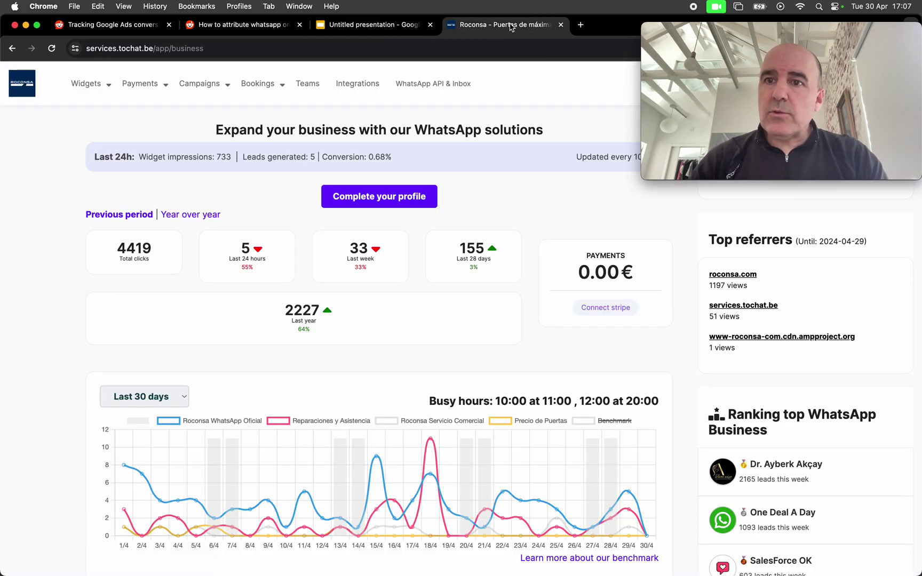
pyautogui.moveTo(105, 84)
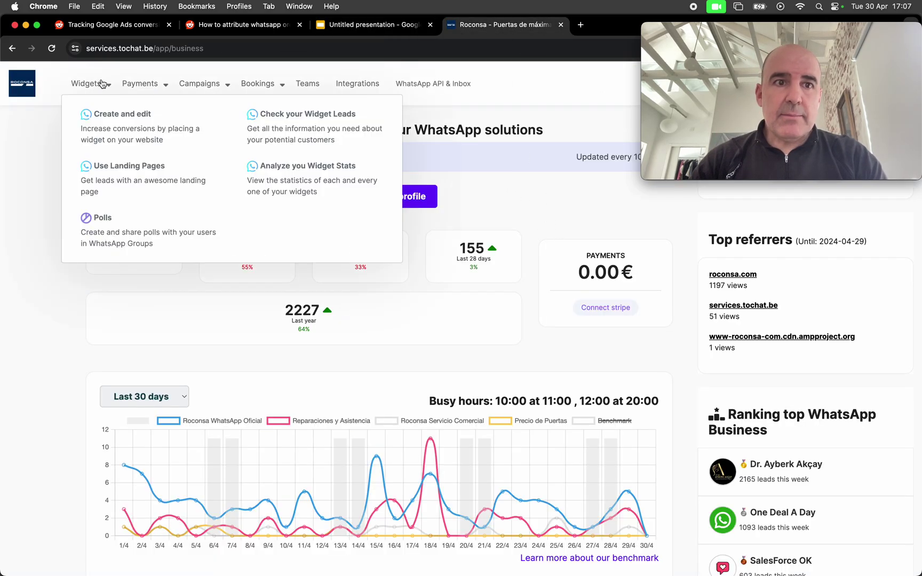
pyautogui.click(116, 127)
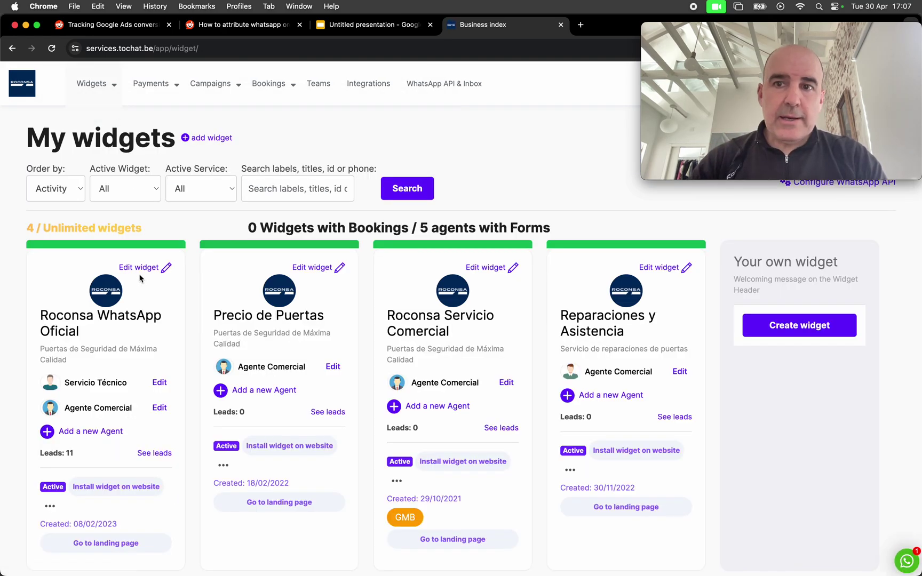
pyautogui.click(120, 544)
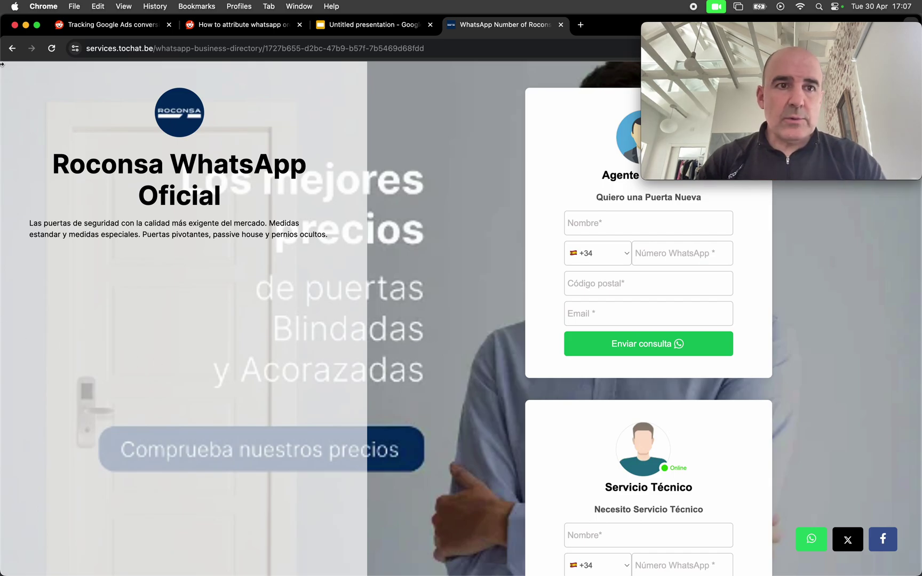
pyautogui.click(12, 49)
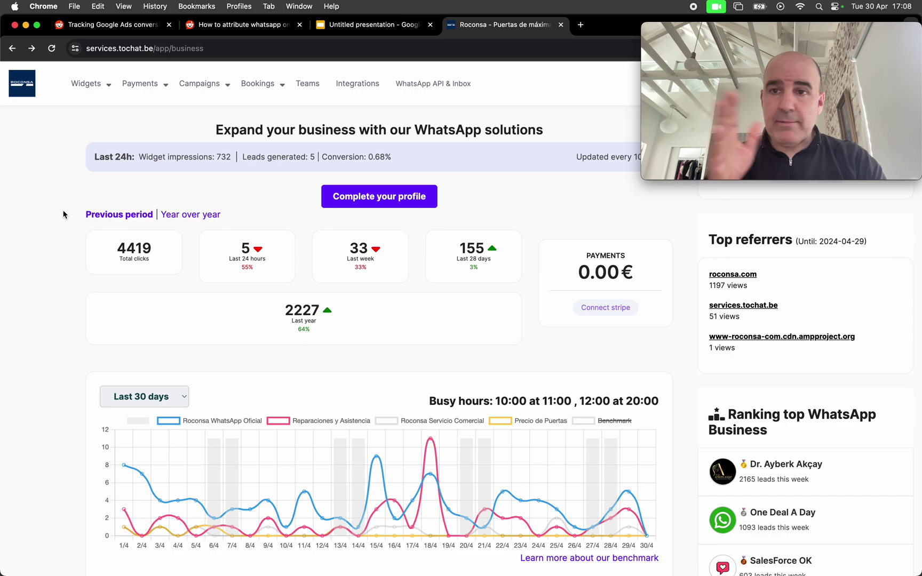
# Back in the presentation, reattach the end of the AD box's connector to the Landing page box
pyautogui.click(350, 27)
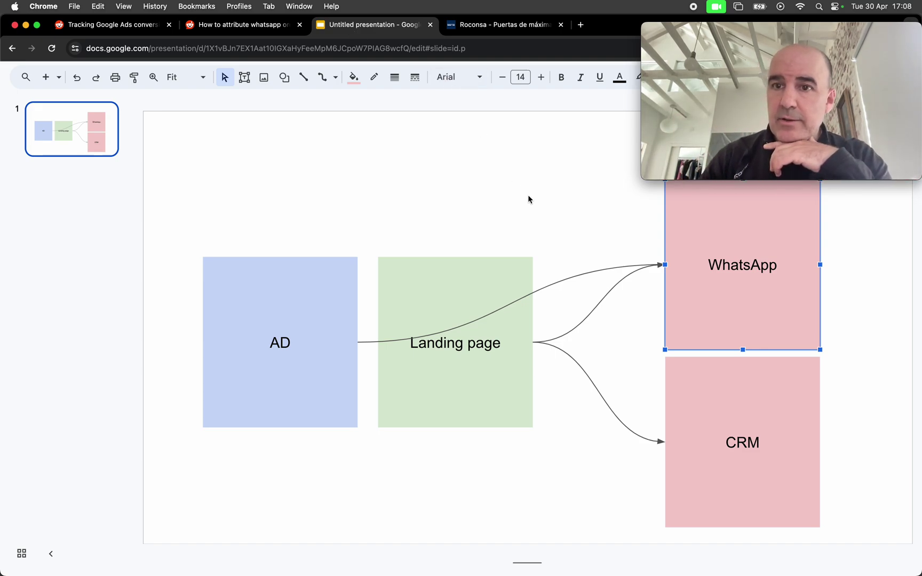
pyautogui.click(565, 281)
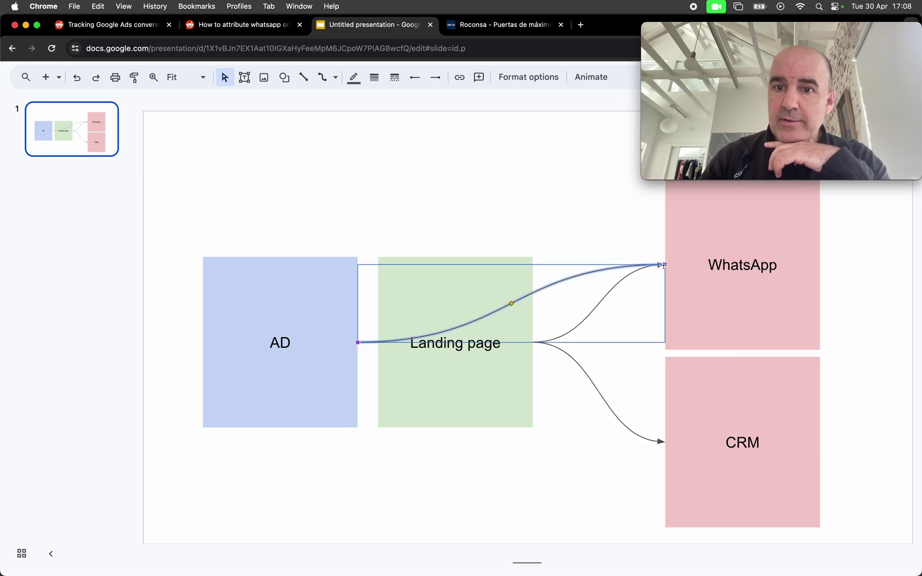
pyautogui.moveTo(378, 342); pyautogui.dragTo(379, 342)
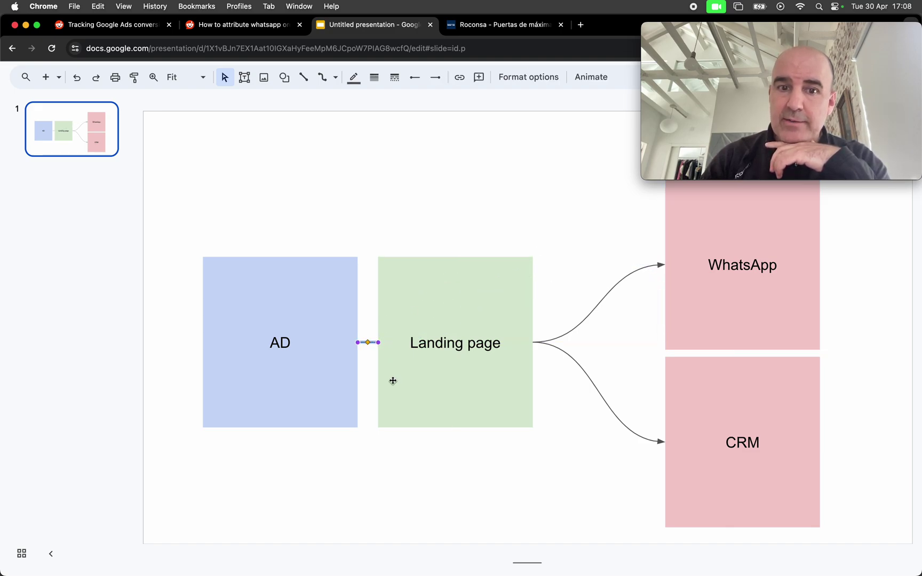
pyautogui.click(441, 451)
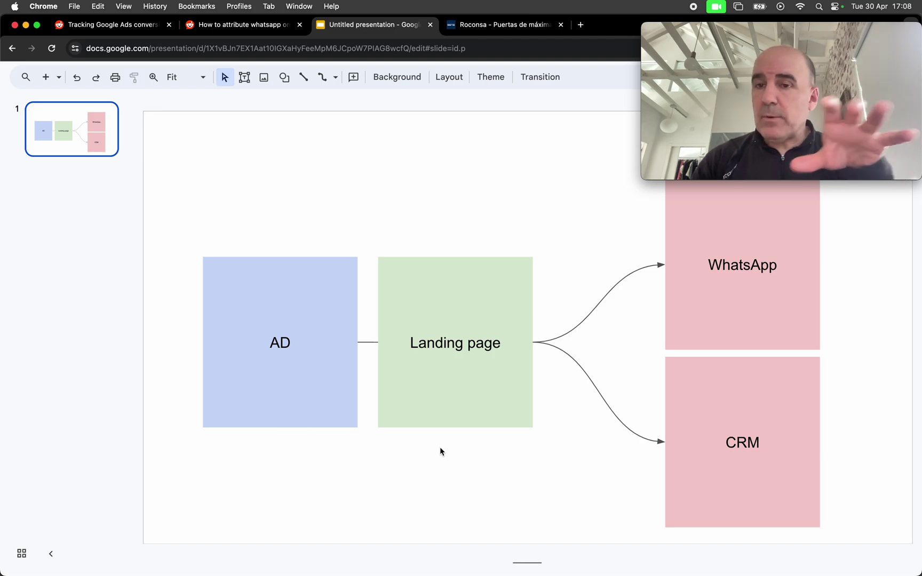
# Add a second line reading "WhatsApp Business" to the WhatsApp box
pyautogui.click(723, 265)
pyautogui.press('Return')
pyautogui.write('Whats')
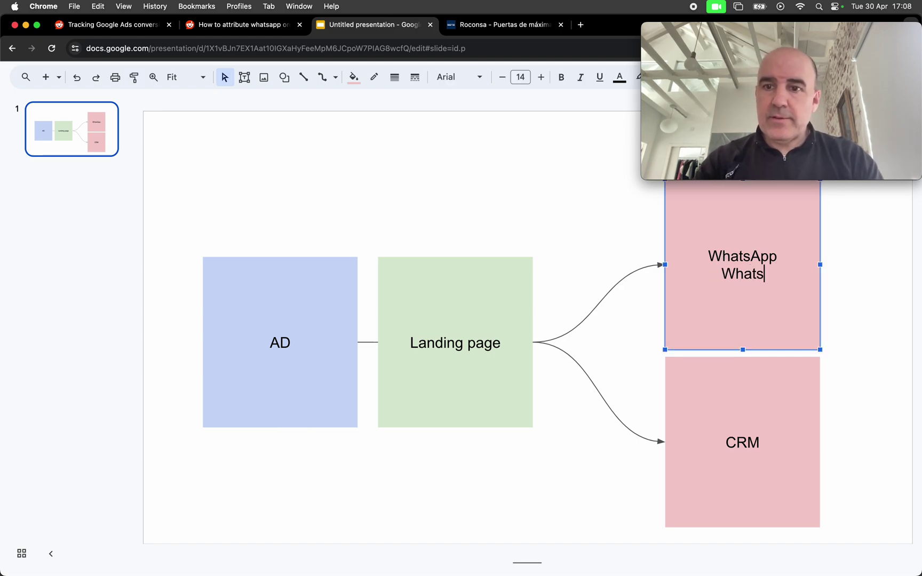
pyautogui.write('App Business')
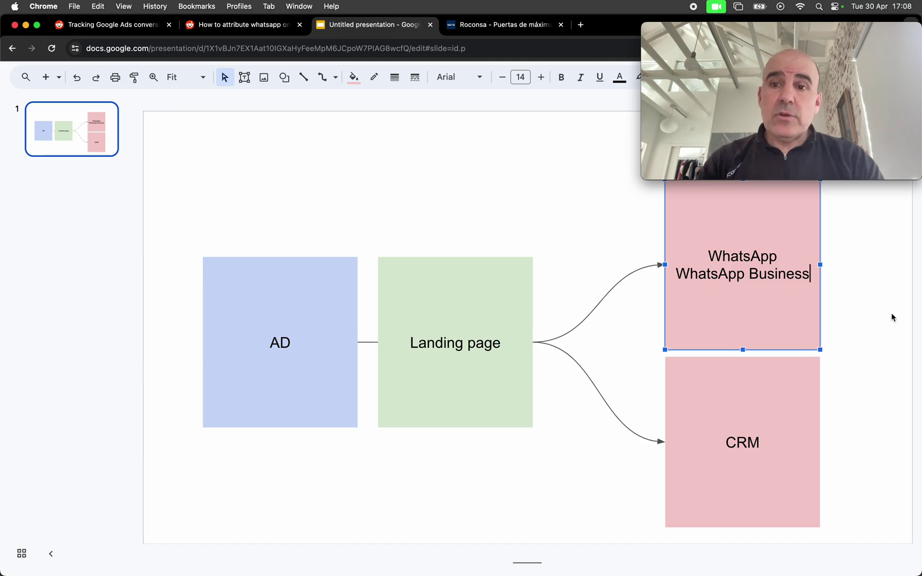
pyautogui.click(859, 320)
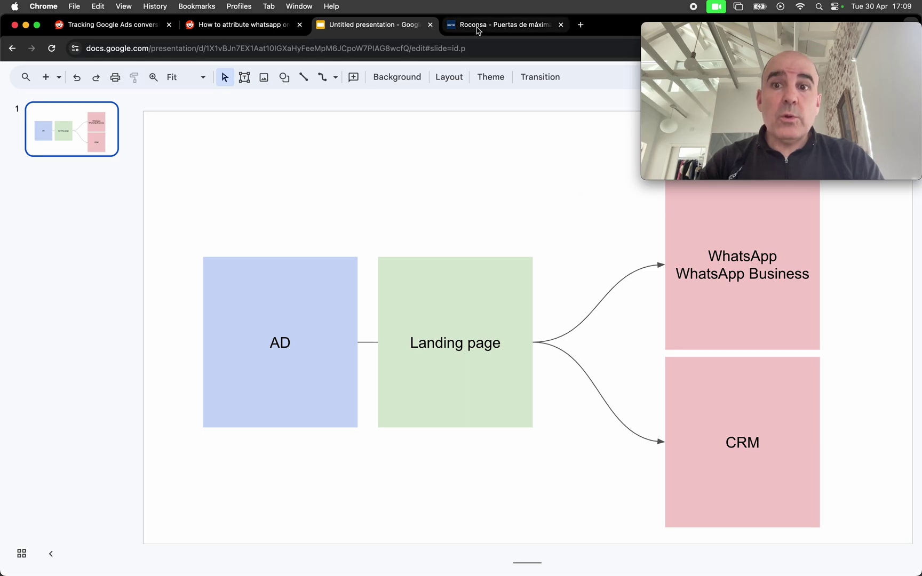
# Revisit the two Reddit posts on tracking WhatsApp conversions and return to the diagram
pyautogui.click(250, 29)
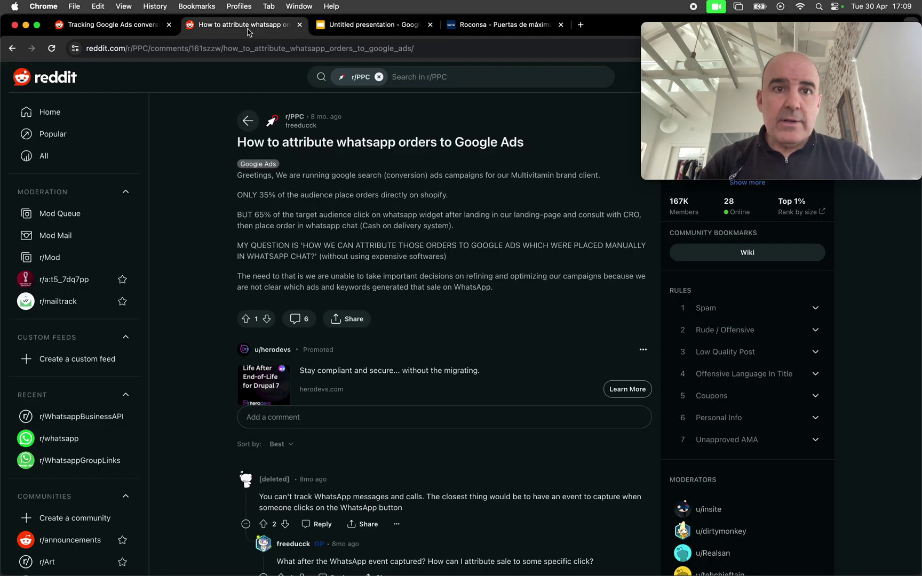
pyautogui.click(117, 29)
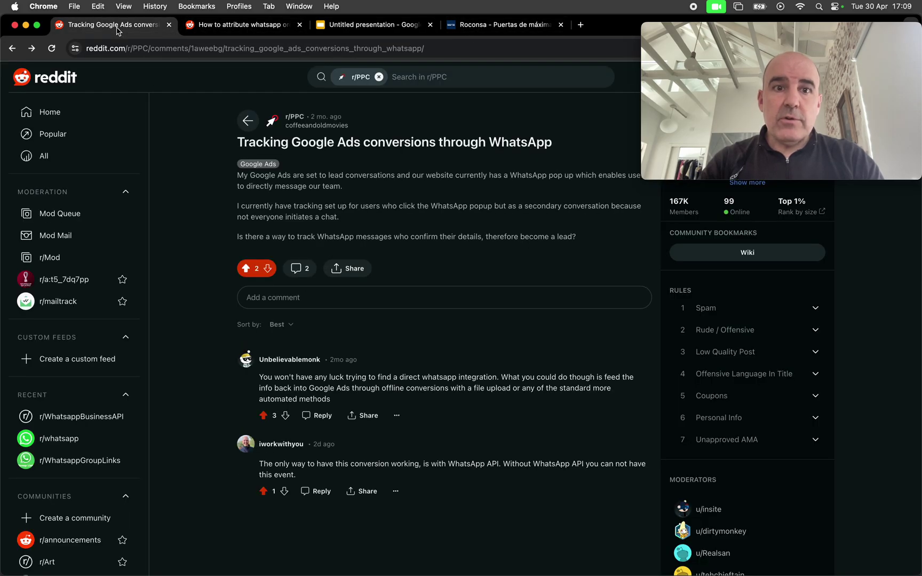
pyautogui.click(214, 30)
pyautogui.click(373, 26)
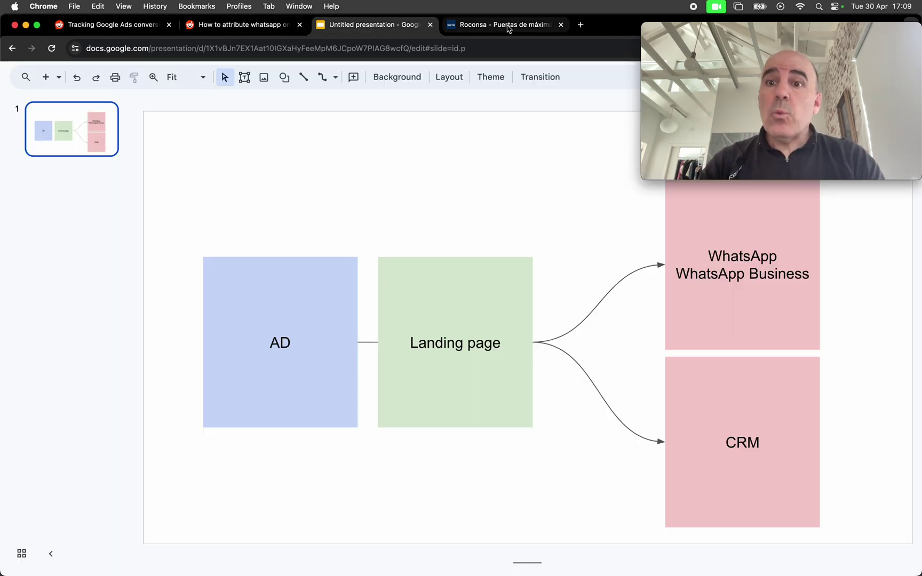
# Switch to the tochat.be dashboard and open the leads of the Roconsa WhatsApp Oficial widget
pyautogui.click(509, 29)
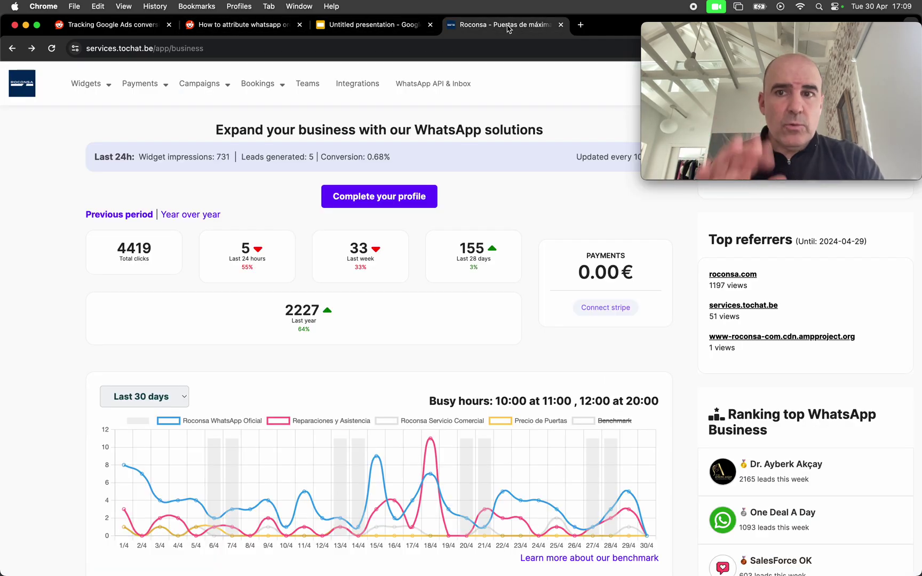
pyautogui.moveTo(91, 88)
pyautogui.click(111, 126)
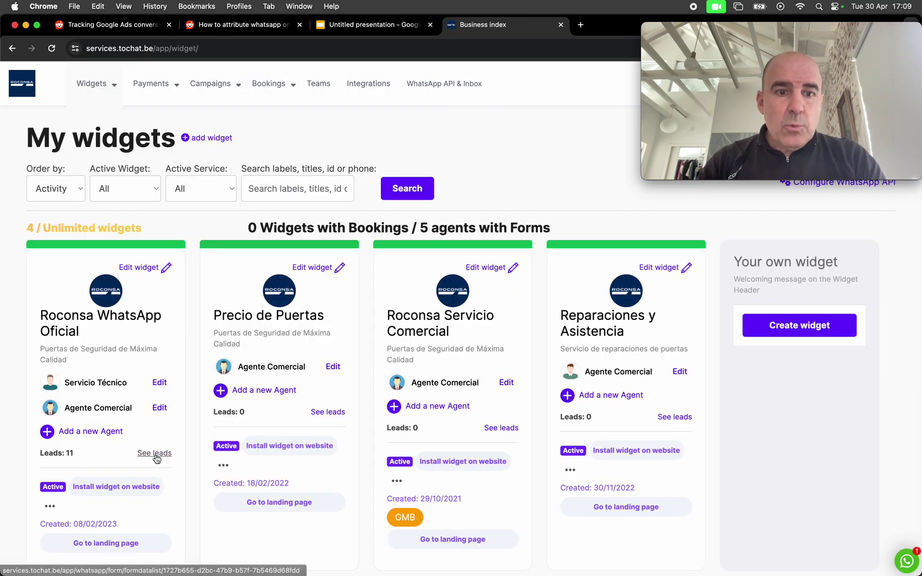
pyautogui.click(155, 454)
# Examine the newest lead's form data and the share of leads coming from Google Ads
pyautogui.moveTo(127, 360); pyautogui.dragTo(284, 445)
pyautogui.click(286, 445)
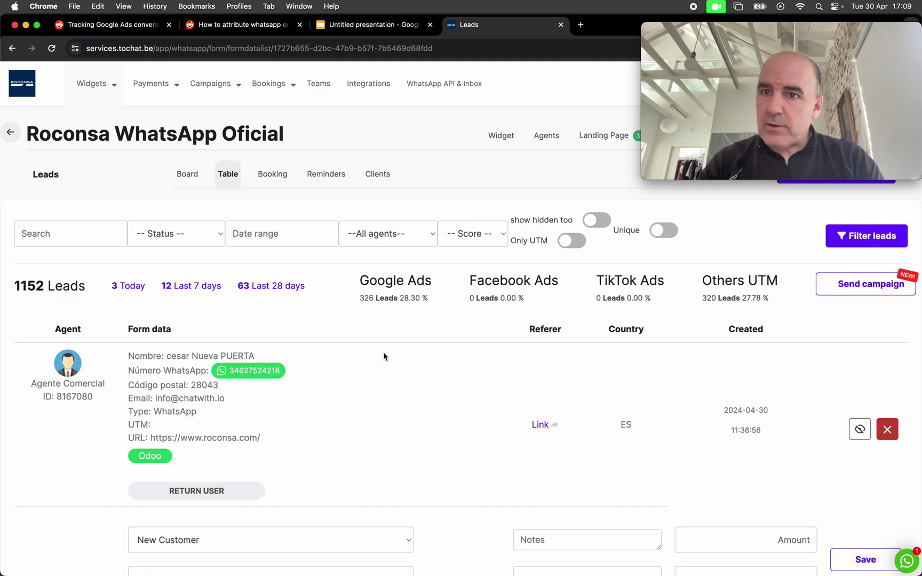
pyautogui.moveTo(358, 276); pyautogui.dragTo(438, 300)
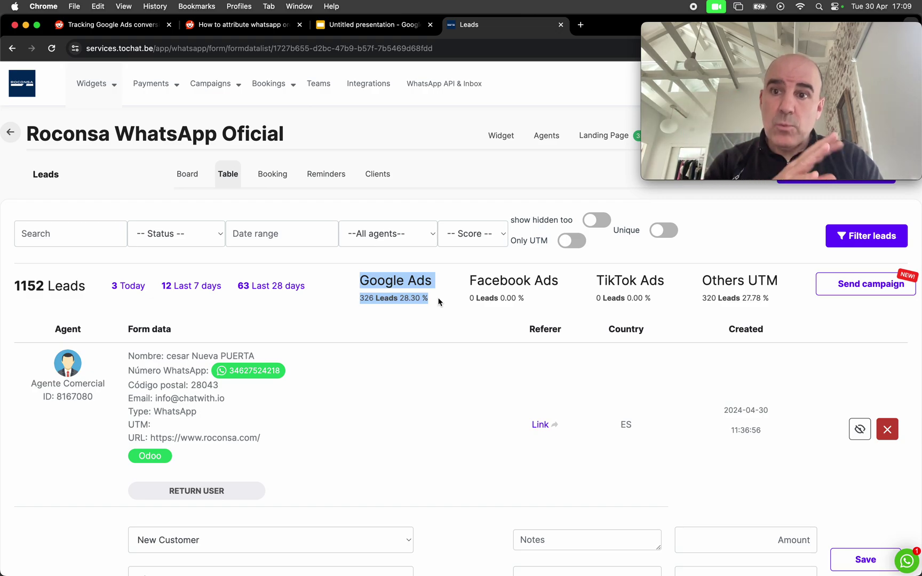
pyautogui.moveTo(440, 308)
pyautogui.mouseDown()
pyautogui.moveTo(365, 281)
pyautogui.moveTo(436, 302)
pyautogui.mouseUp()
pyautogui.click(436, 302)
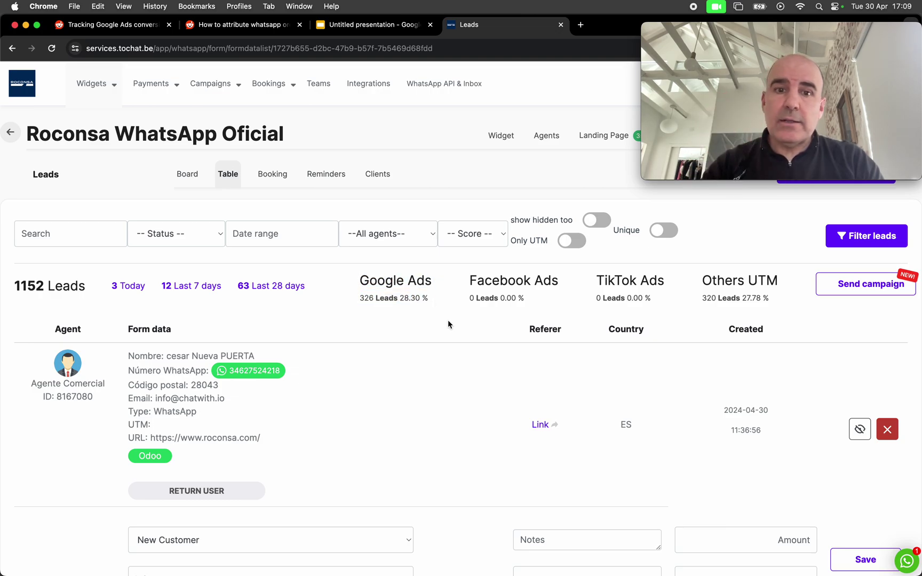
# Filter the leads table with Only UTM enabled
pyautogui.click(566, 243)
pyautogui.click(856, 240)
# Examine the UTM, URL and Google UTM values recorded for the filtered leads
pyautogui.scroll(-2, 430, 369)
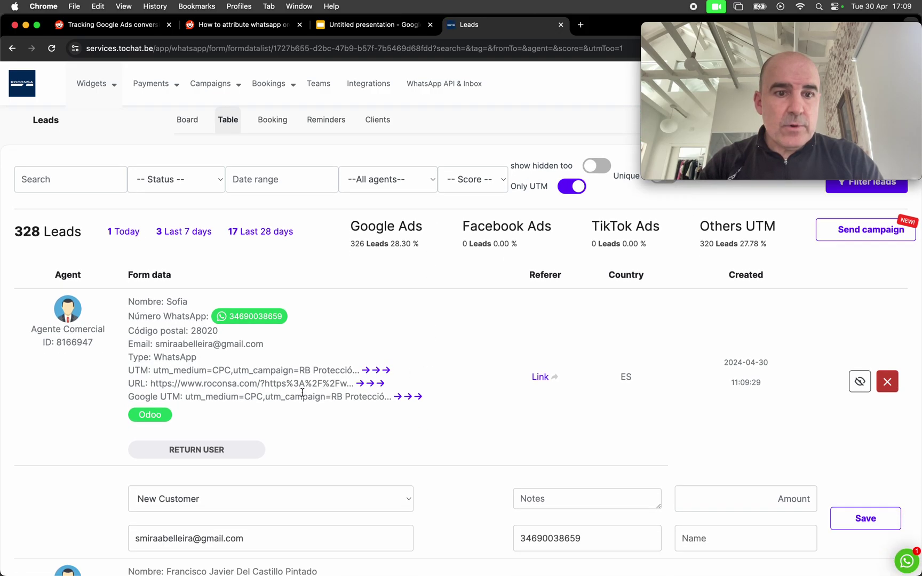
pyautogui.moveTo(128, 397); pyautogui.dragTo(239, 397)
pyautogui.doubleClick(160, 383)
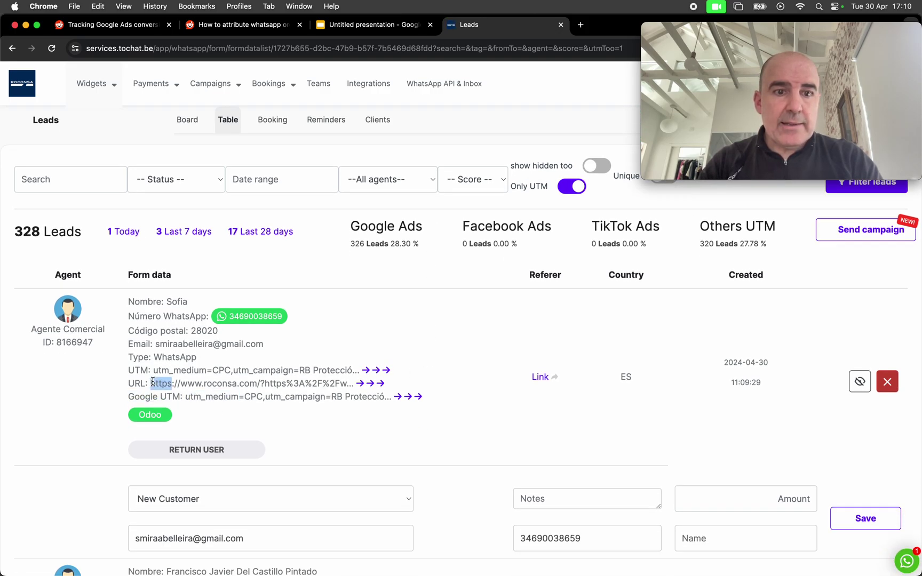
pyautogui.doubleClick(155, 371)
pyautogui.scroll(-10, 183, 389)
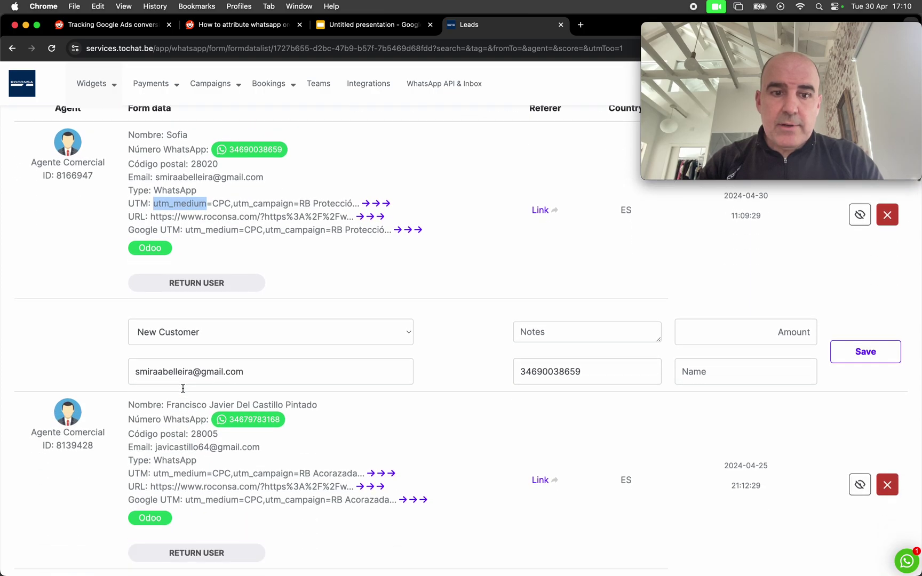
pyautogui.scroll(-11, 182, 392)
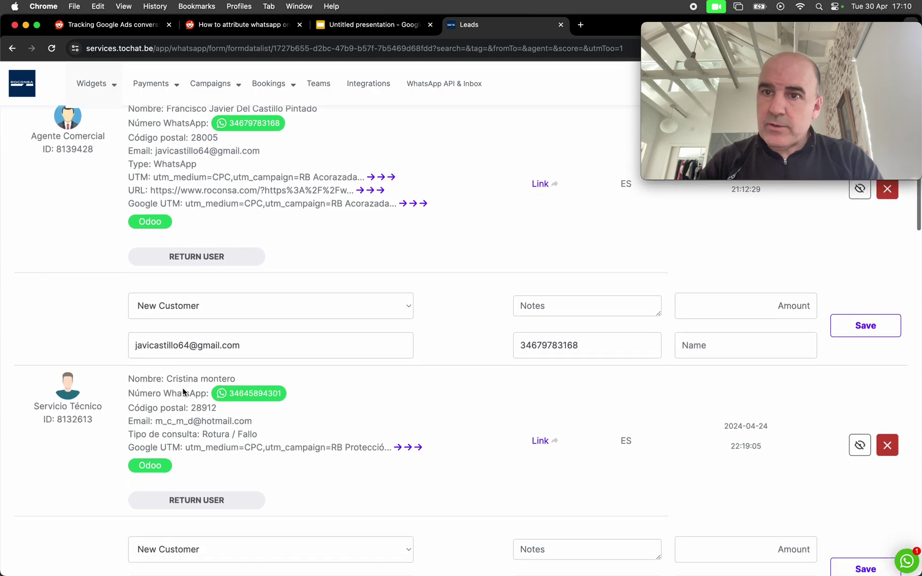
pyautogui.scroll(15, 183, 388)
pyautogui.scroll(6, 183, 388)
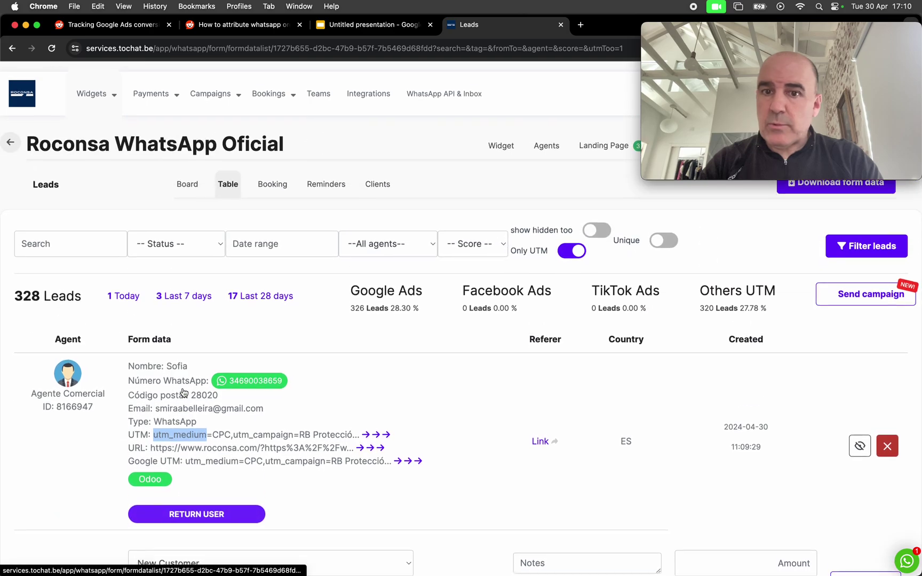
# Refilter the leads table with Only UTM disabled
pyautogui.click(567, 244)
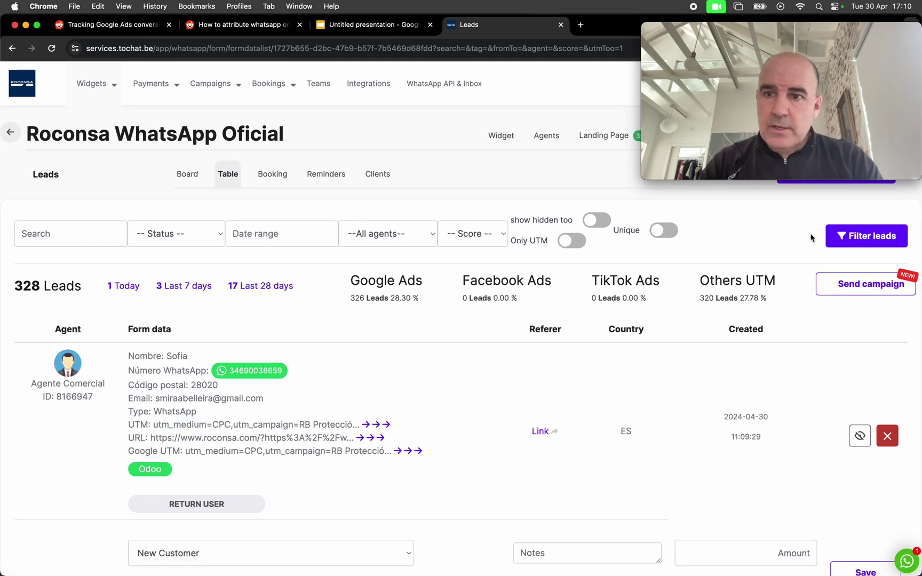
pyautogui.click(854, 238)
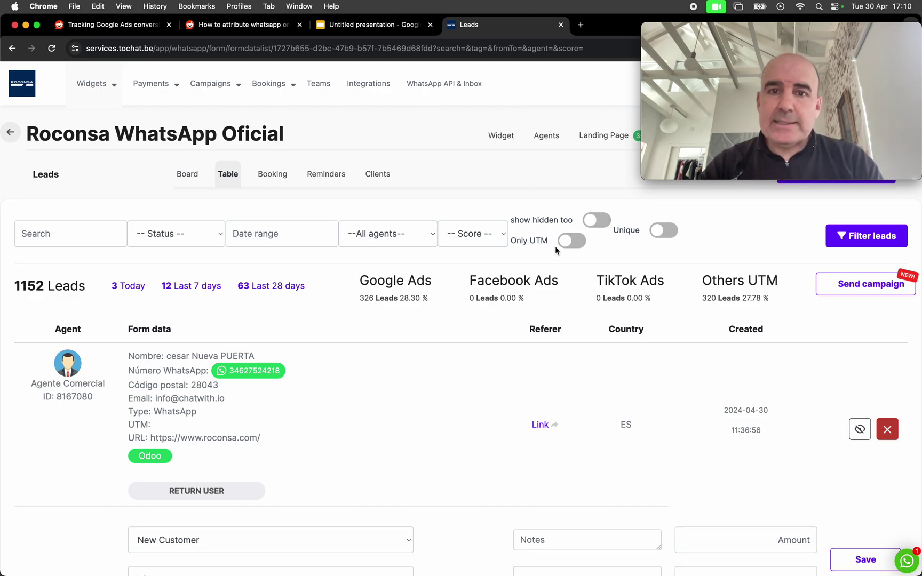
# Narrow the leads dashboard window and fit the WhatsApp chats window beside it at full screen height
pyautogui.press('super+Tab')
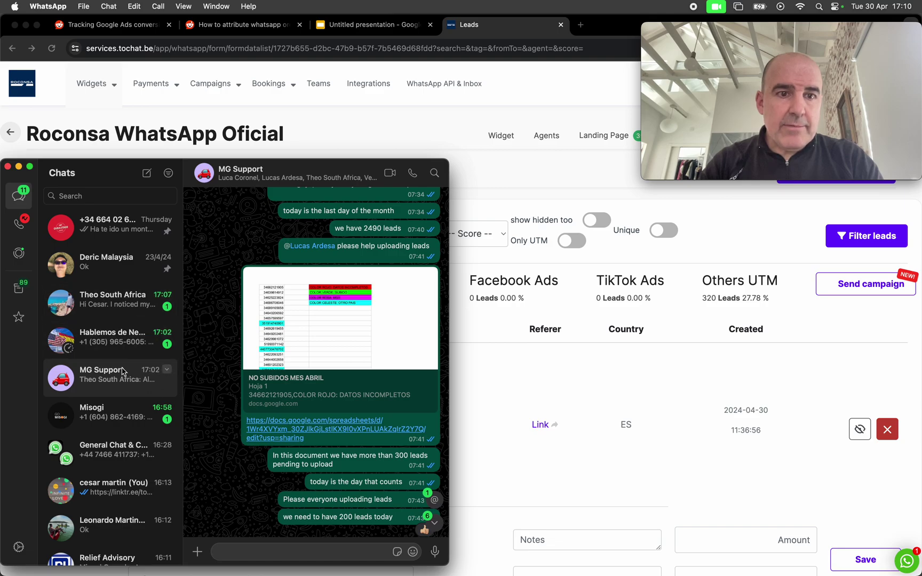
pyautogui.click(511, 369)
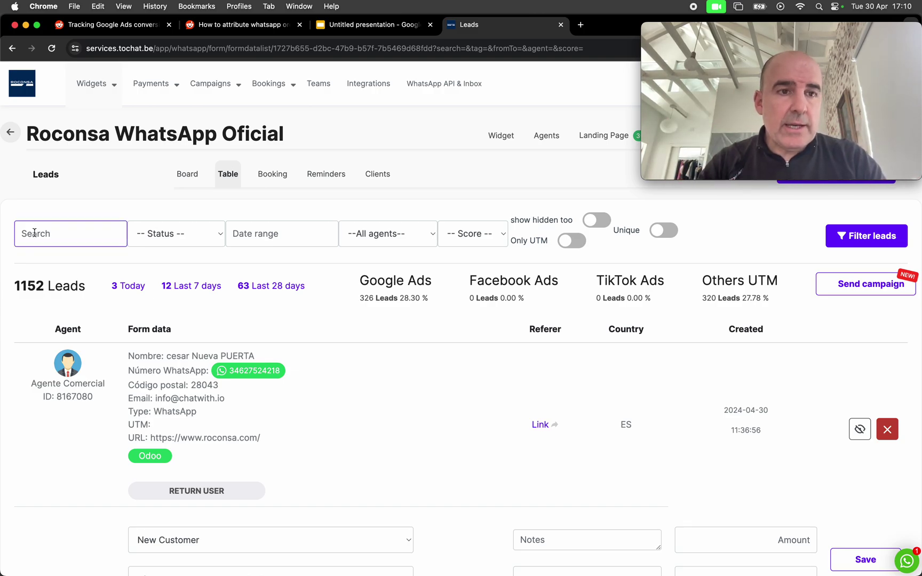
pyautogui.moveTo(2, 199); pyautogui.dragTo(450, 238)
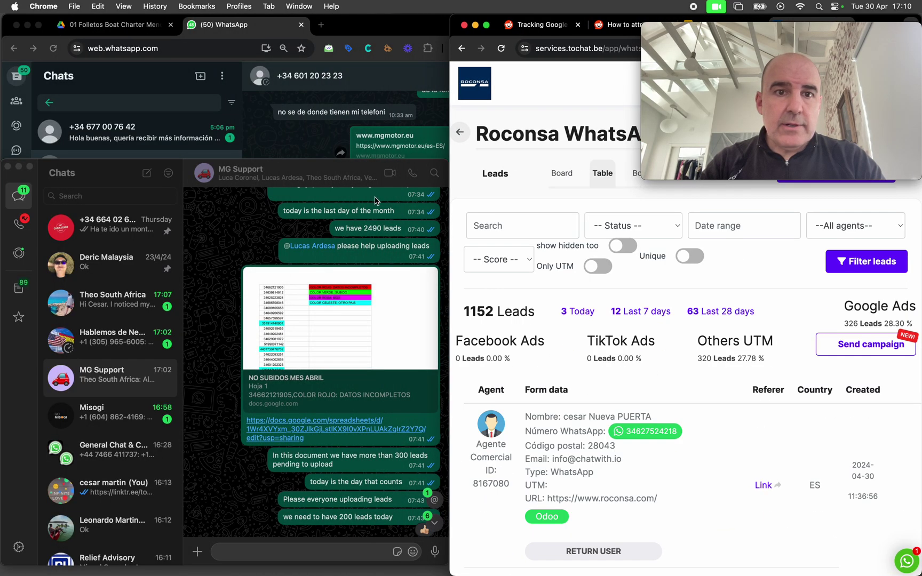
pyautogui.moveTo(303, 167); pyautogui.dragTo(297, 15)
pyautogui.moveTo(435, 422); pyautogui.dragTo(445, 573)
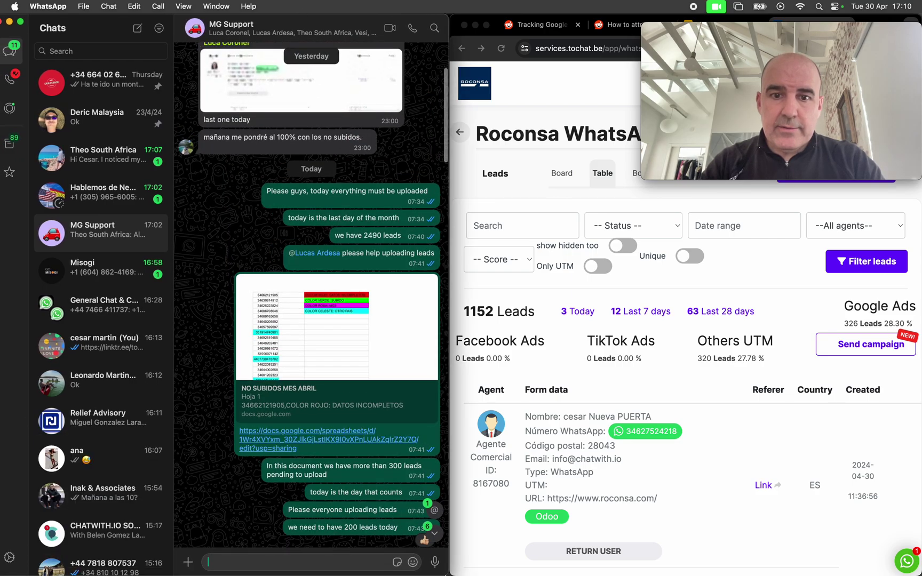
pyautogui.click(466, 534)
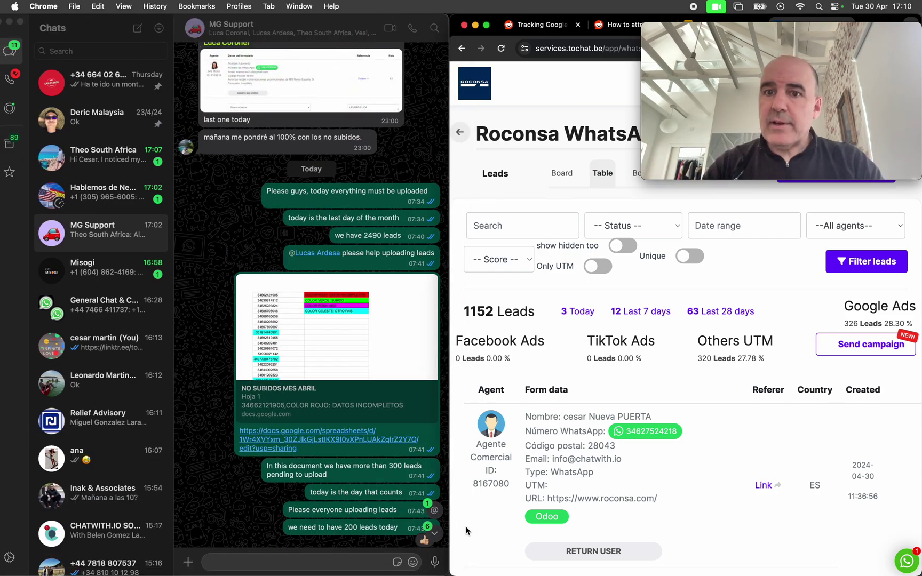
# Change the newest lead's status to Pending Payment and select its email value
pyautogui.scroll(-6, 523, 446)
pyautogui.scroll(-3, 523, 446)
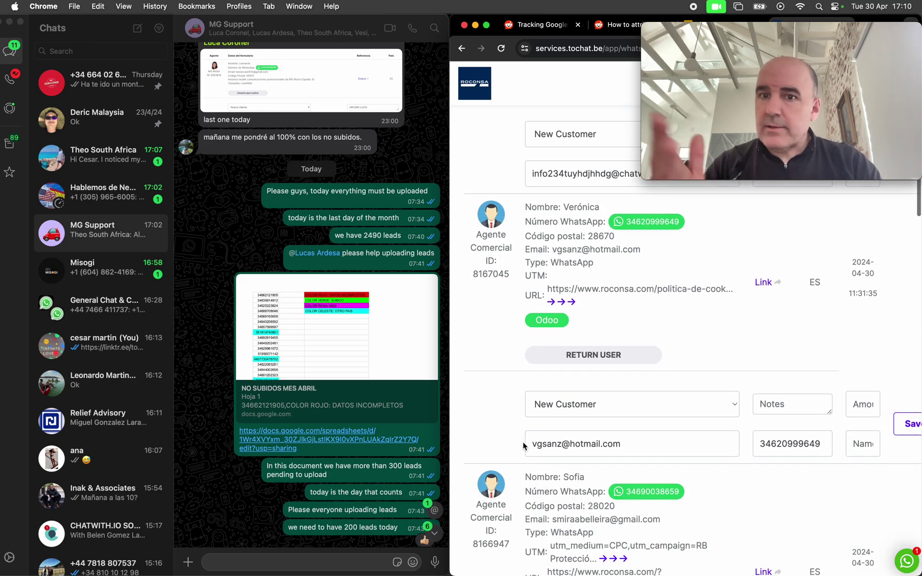
pyautogui.scroll(2, 526, 454)
pyautogui.scroll(10, 526, 457)
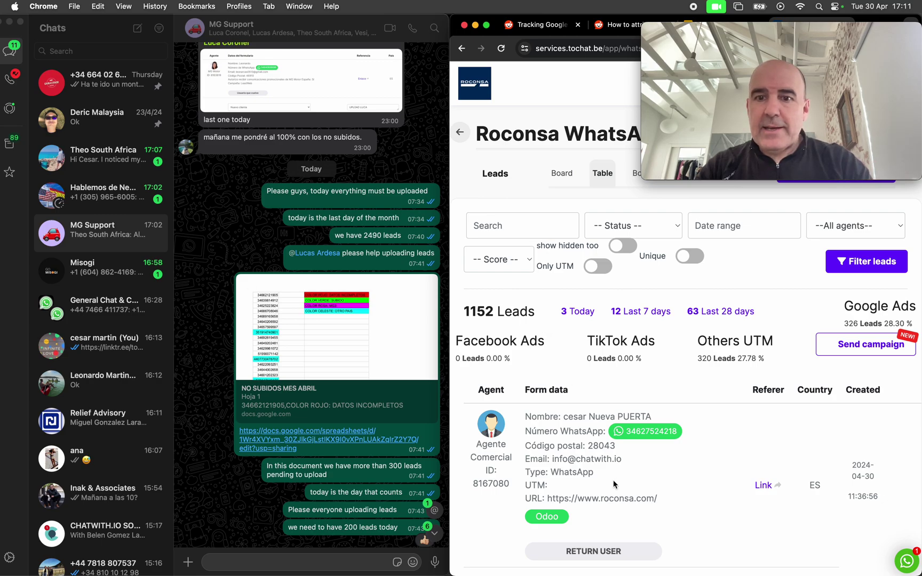
pyautogui.scroll(-4, 614, 470)
pyautogui.click(631, 407)
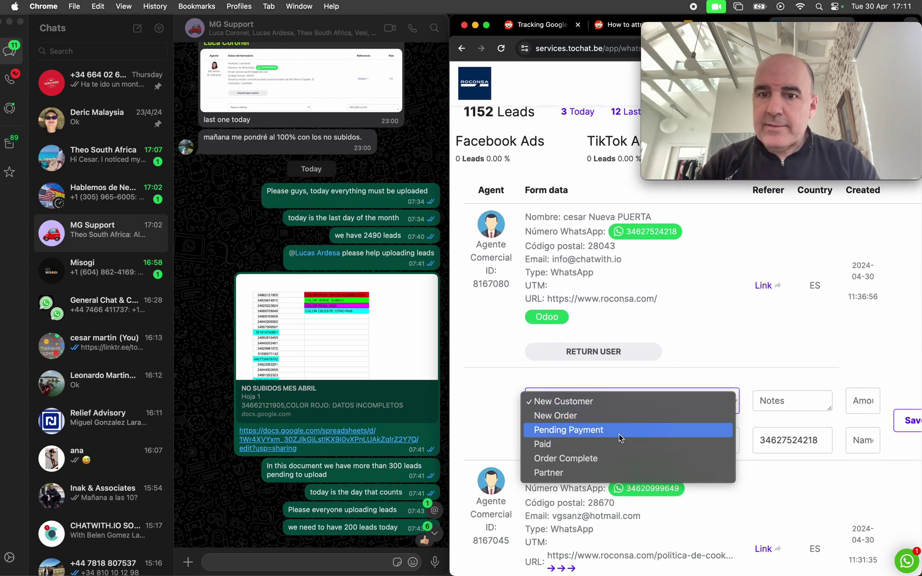
pyautogui.click(621, 437)
pyautogui.click(653, 438)
pyautogui.tripleClick(653, 438)
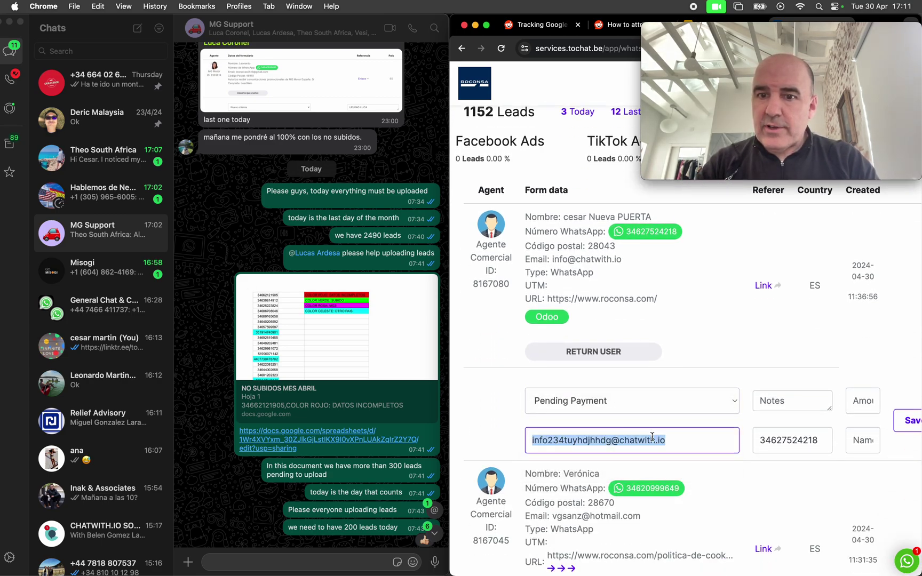
# Enter the note dakjdklajd and the amount 1000 for the newest lead, and switch to the WhatsApp chats
pyautogui.click(788, 407)
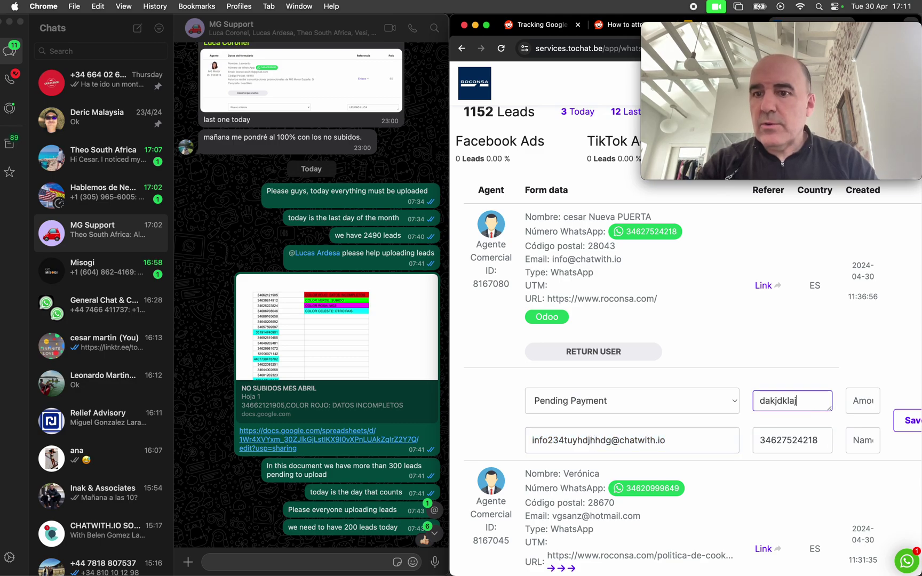
pyautogui.click(863, 401)
pyautogui.write('1000')
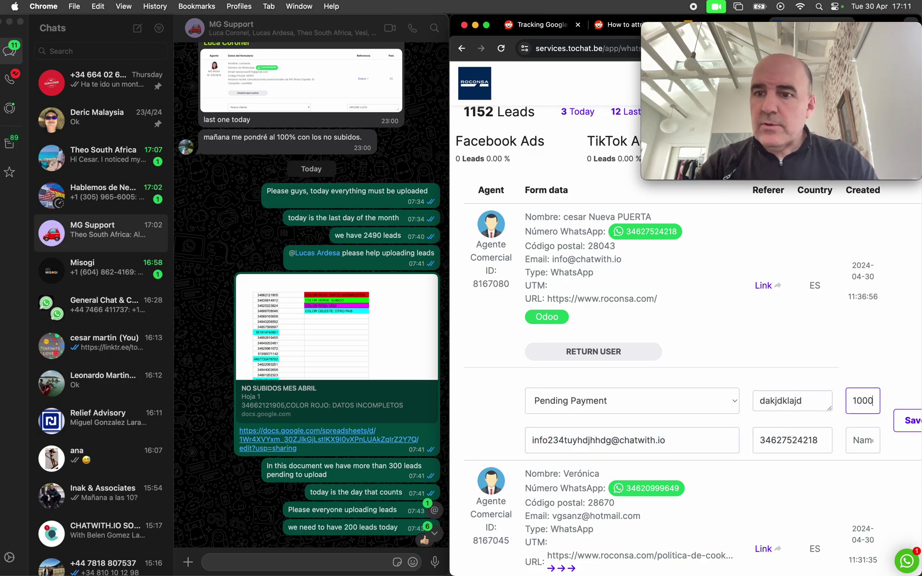
pyautogui.click(863, 418)
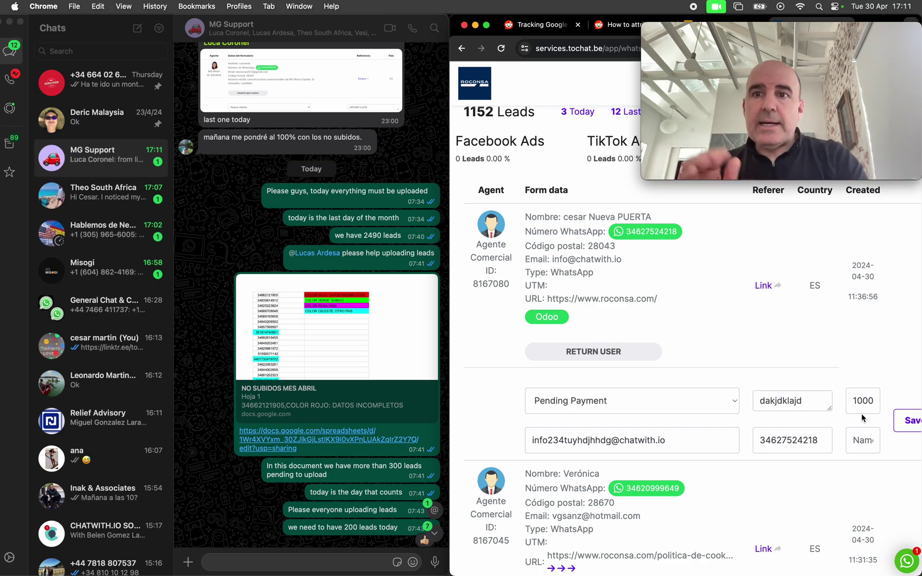
pyautogui.click(433, 254)
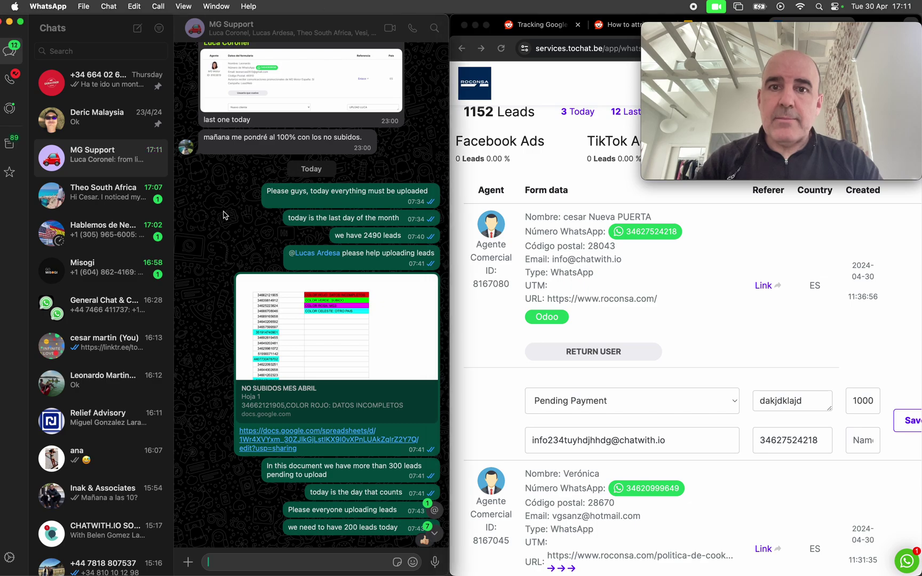
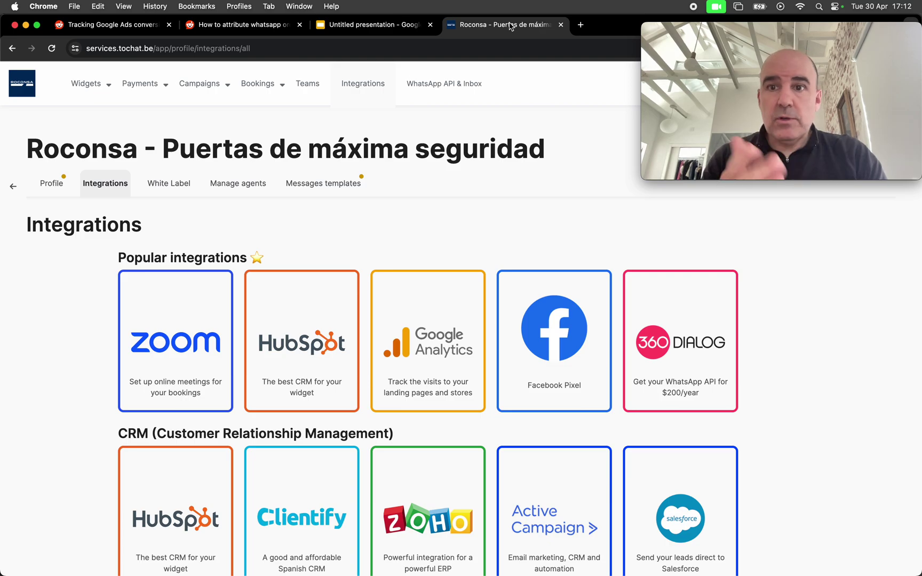
# Open the leads of the Roconsa WhatsApp Oficial widget from the widgets overview
pyautogui.moveTo(88, 84)
pyautogui.click(110, 133)
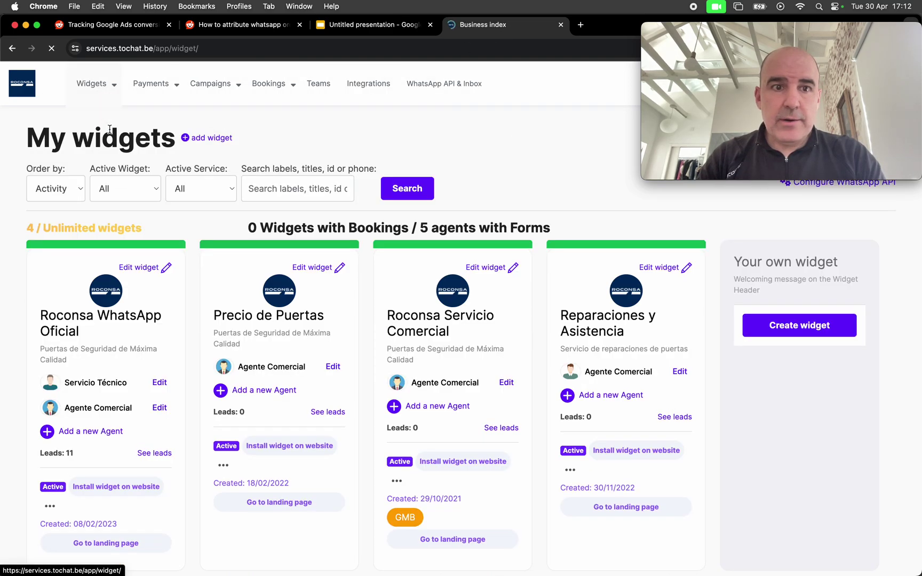
pyautogui.click(155, 454)
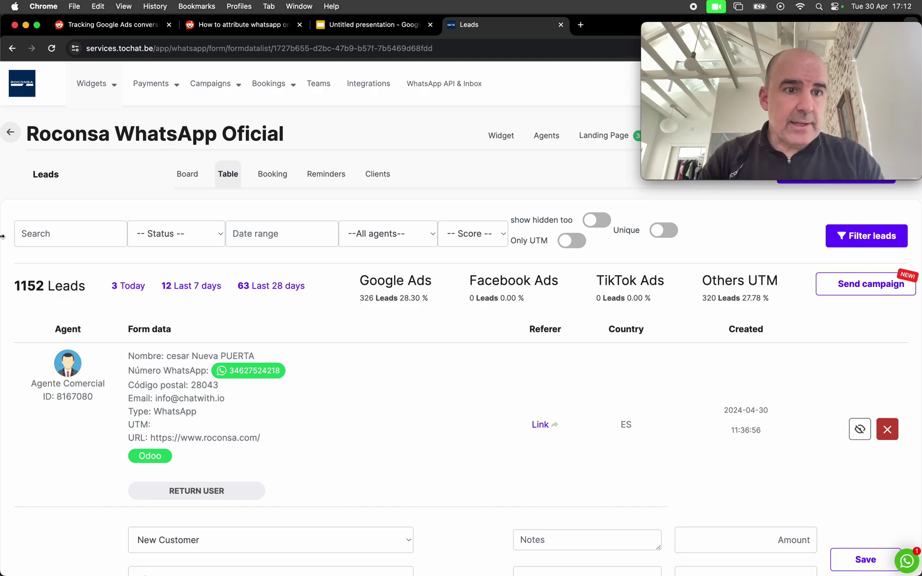
# Compare the leads with the WhatsApp chats side by side, and restore the dashboard to full width
pyautogui.hotkey('ctrl', 'alt', 'Right')
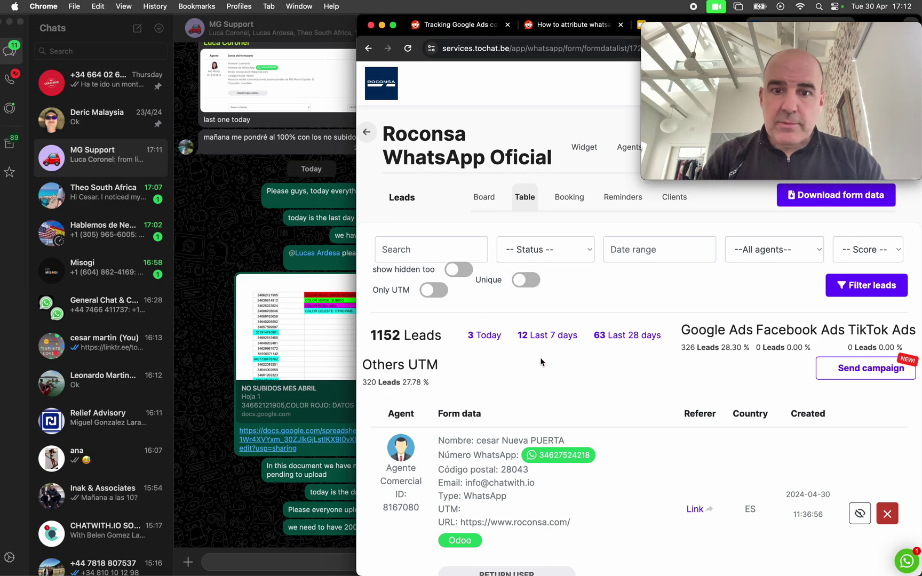
pyautogui.scroll(-10, 533, 348)
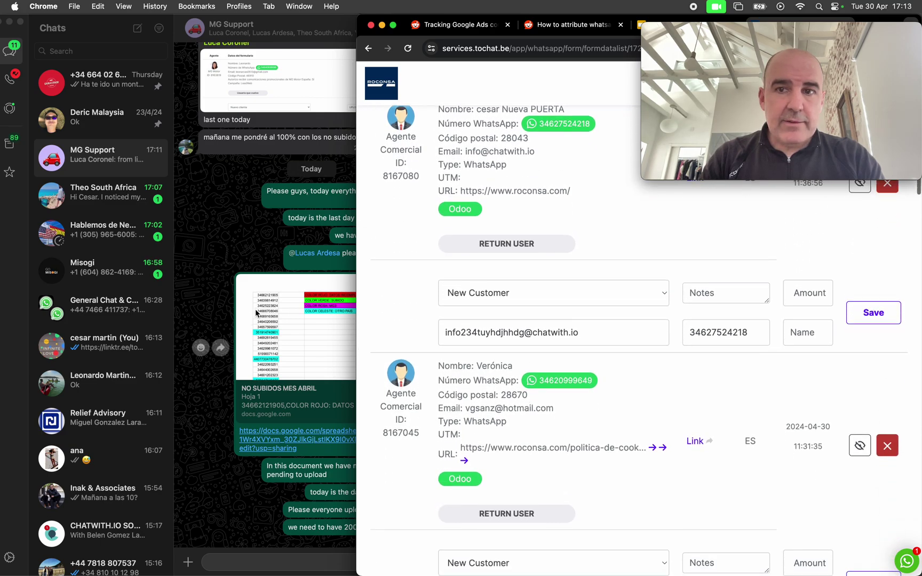
pyautogui.scroll(-10, 435, 389)
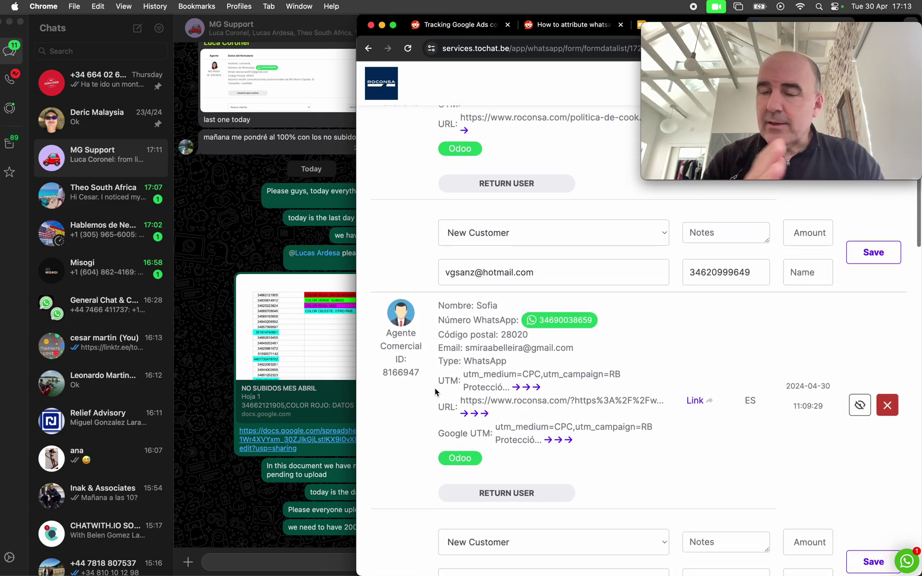
pyautogui.moveTo(354, 244); pyautogui.dragTo(2, 179)
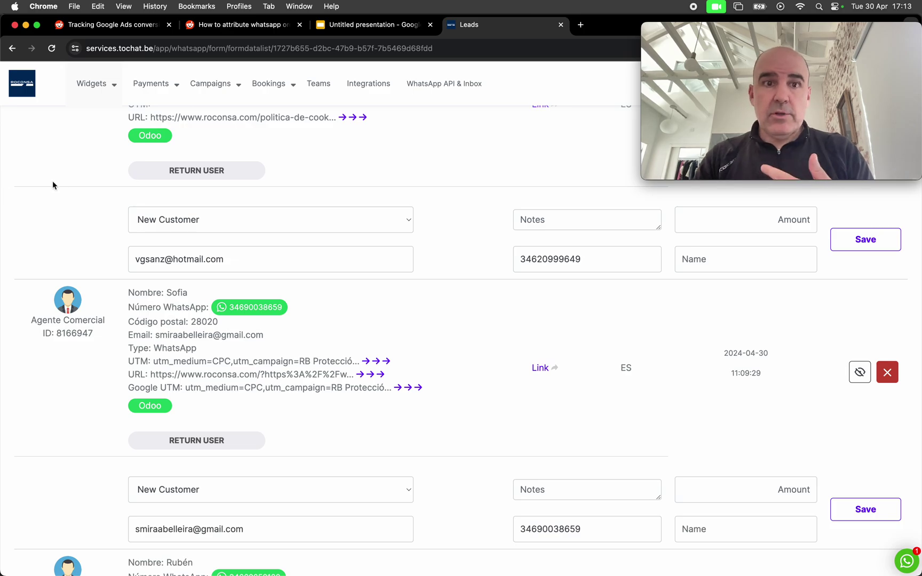
# Filter the leads table by the custom date range 04/01/2024 to 04/06/2024
pyautogui.scroll(10, 330, 319)
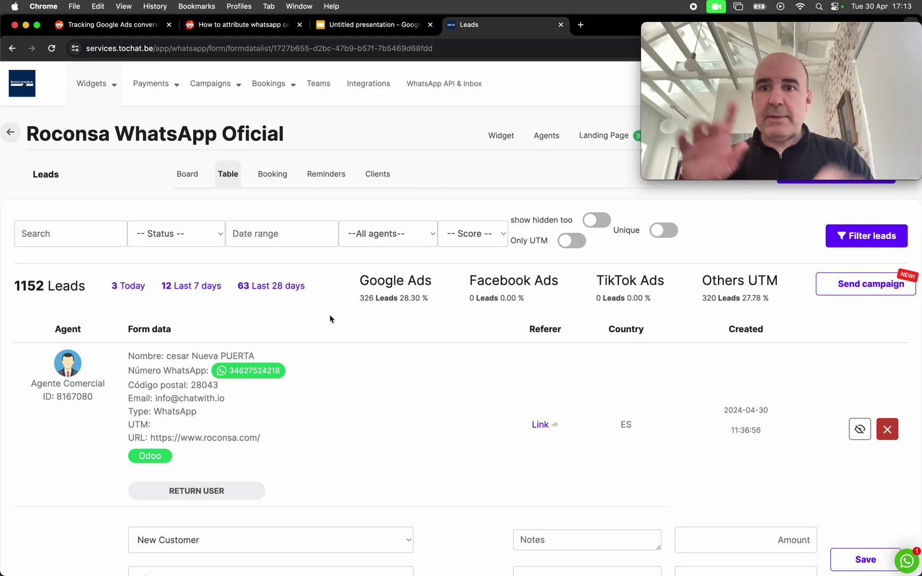
pyautogui.click(284, 234)
pyautogui.click(240, 395)
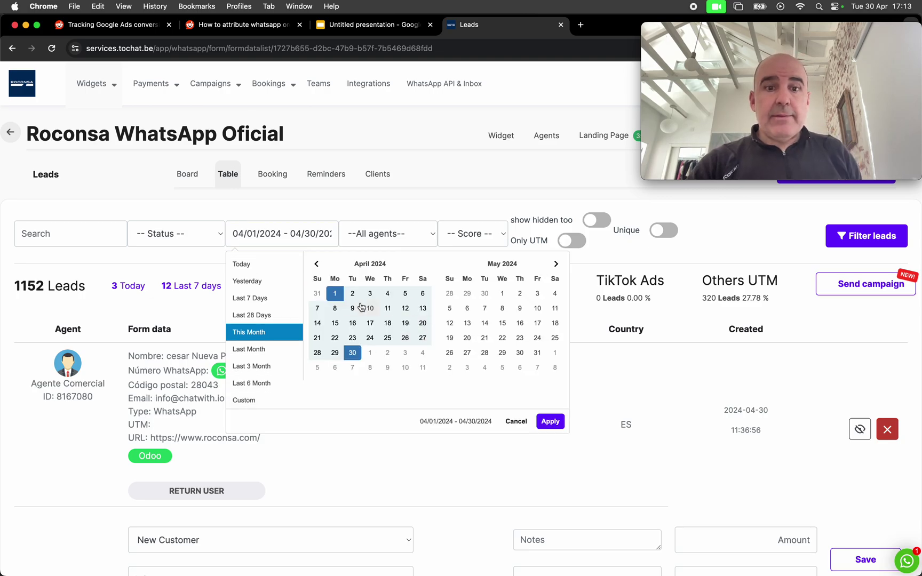
pyautogui.click(423, 295)
pyautogui.click(334, 294)
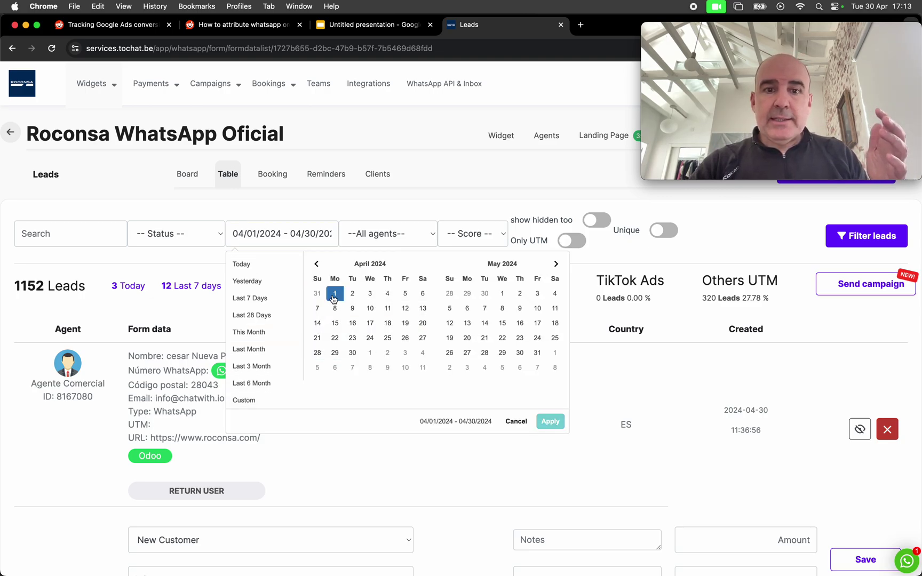
pyautogui.click(422, 295)
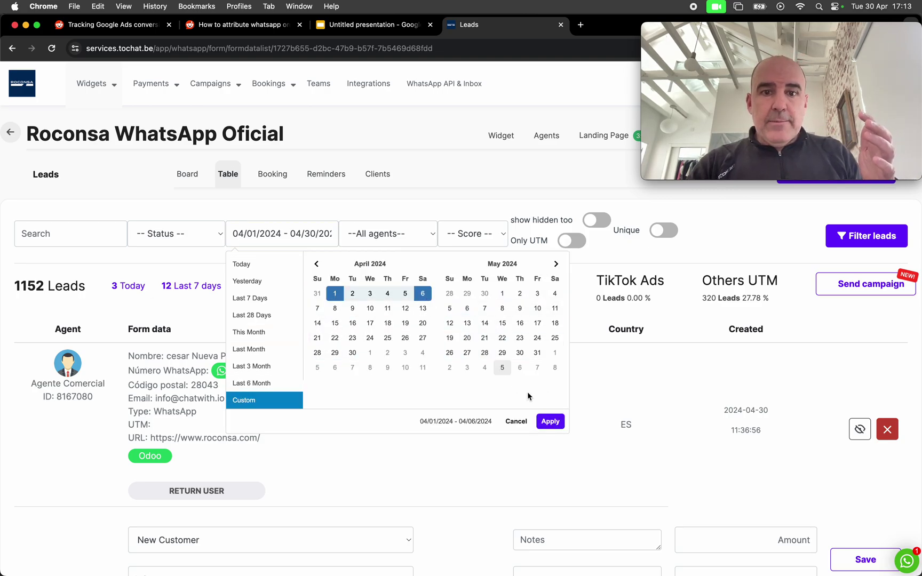
pyautogui.click(551, 422)
pyautogui.click(849, 237)
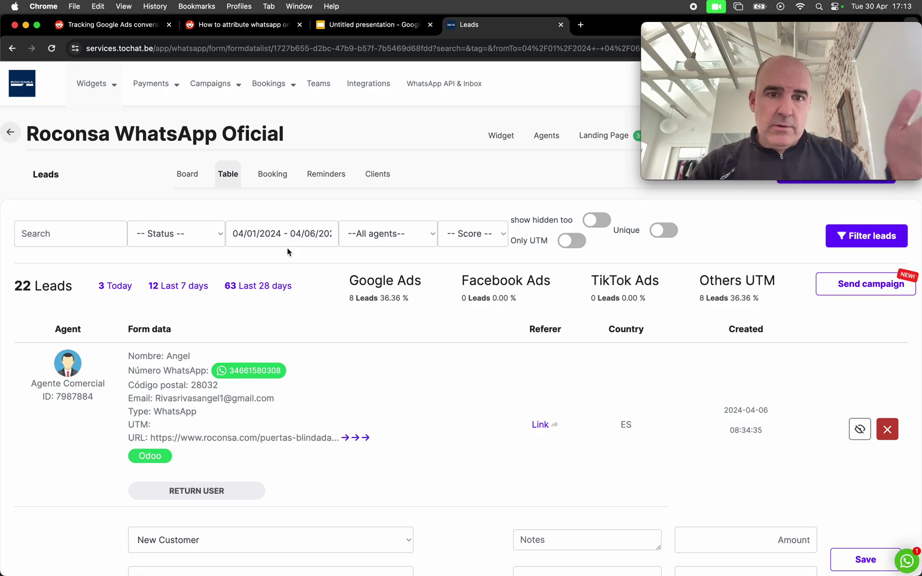
# Review the UTM data of the date-filtered leads and revisit the ad-to-CRM diagram in the presentation
pyautogui.scroll(-20, 429, 408)
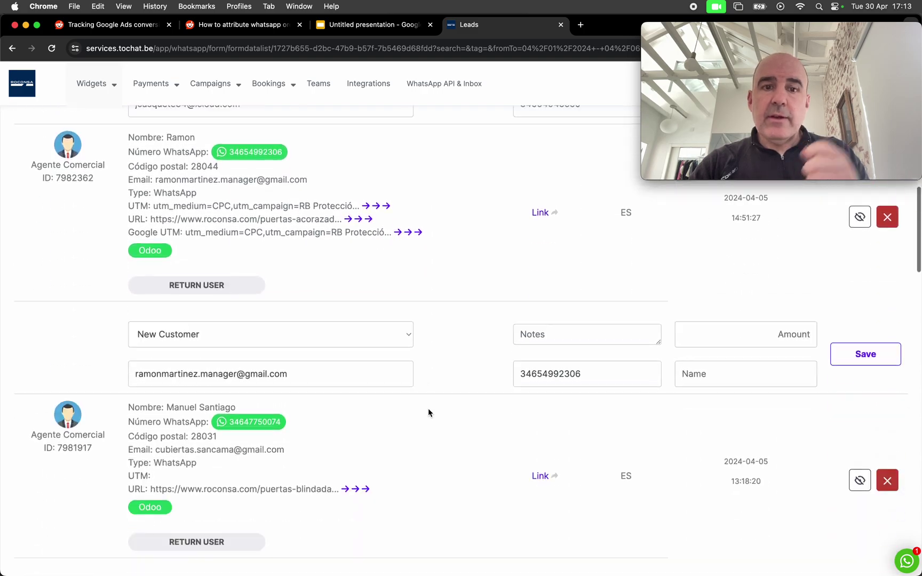
pyautogui.scroll(-12, 428, 409)
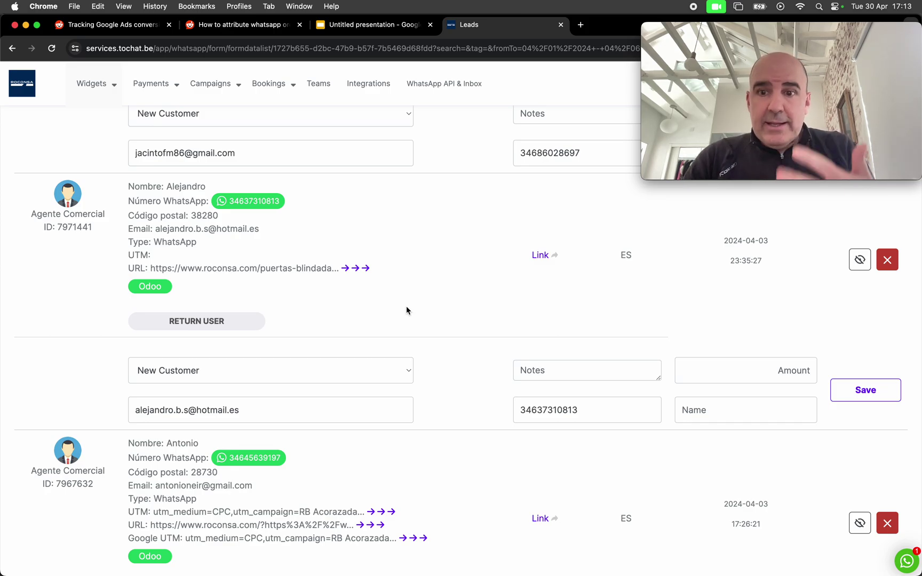
pyautogui.scroll(10, 406, 305)
pyautogui.scroll(10, 404, 284)
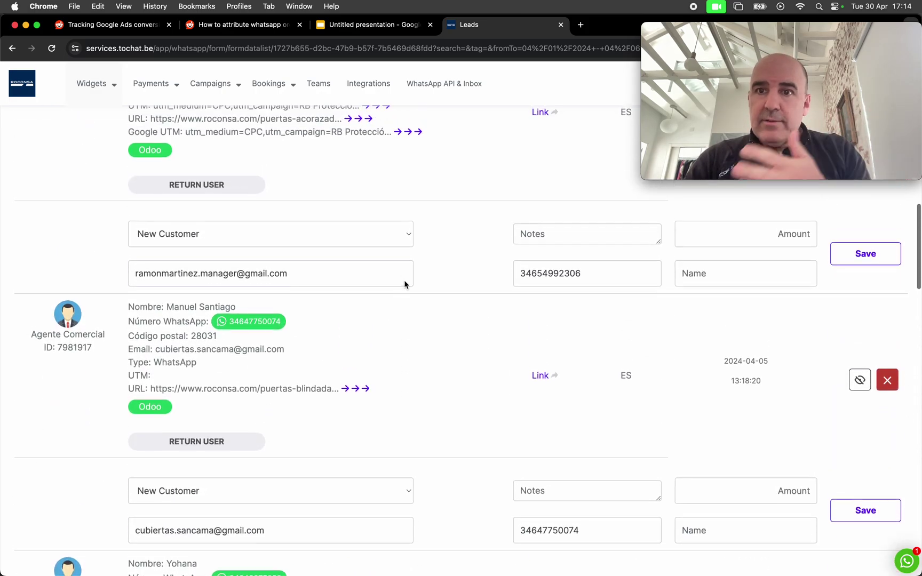
pyautogui.scroll(10, 405, 282)
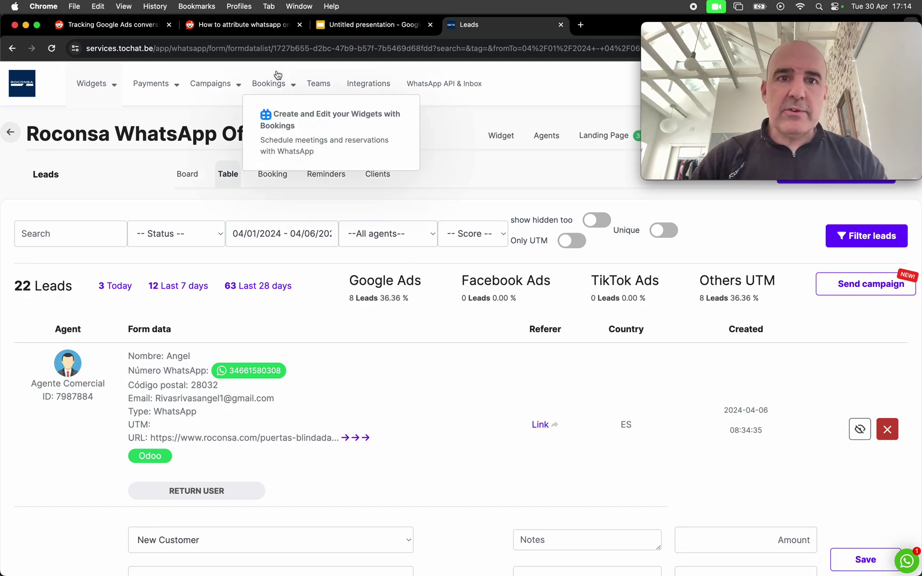
pyautogui.click(360, 28)
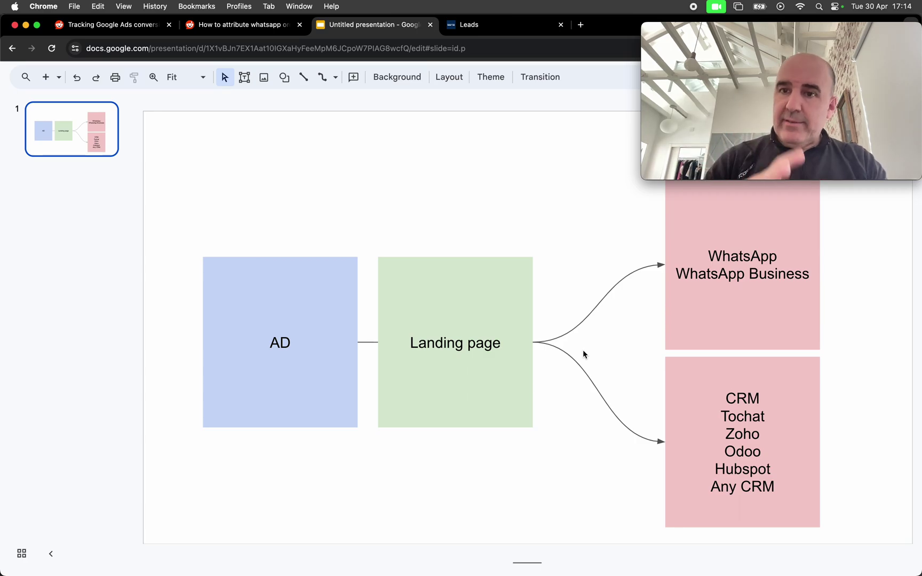
# Back in the leads dashboard, filter the table to only UTM leads in the custom date range 04/01/2024 to 04/06/2024
pyautogui.click(469, 24)
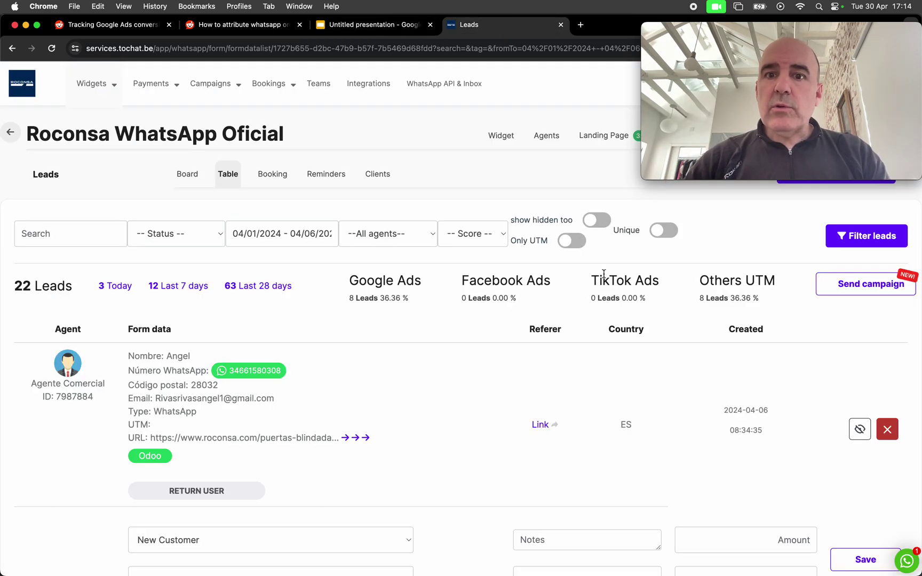
pyautogui.click(292, 235)
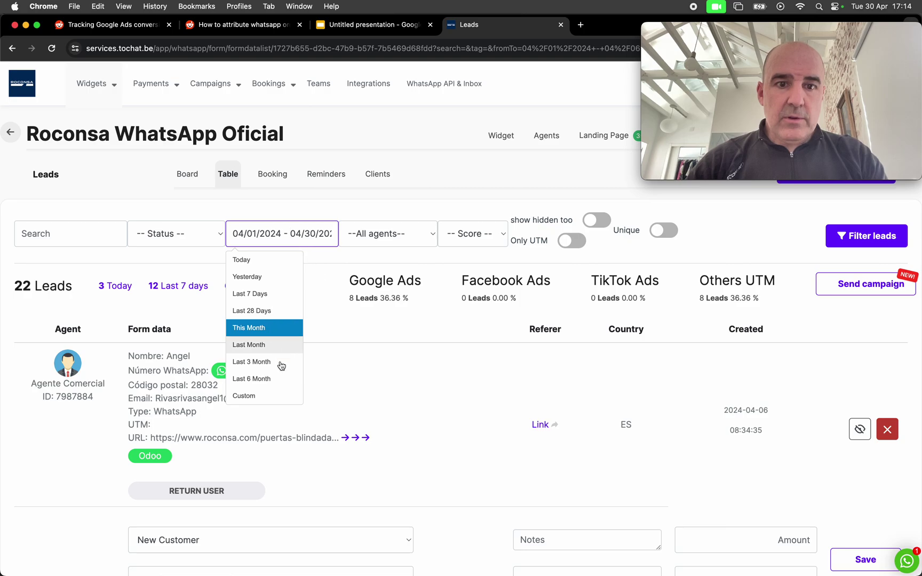
pyautogui.click(278, 399)
pyautogui.click(334, 294)
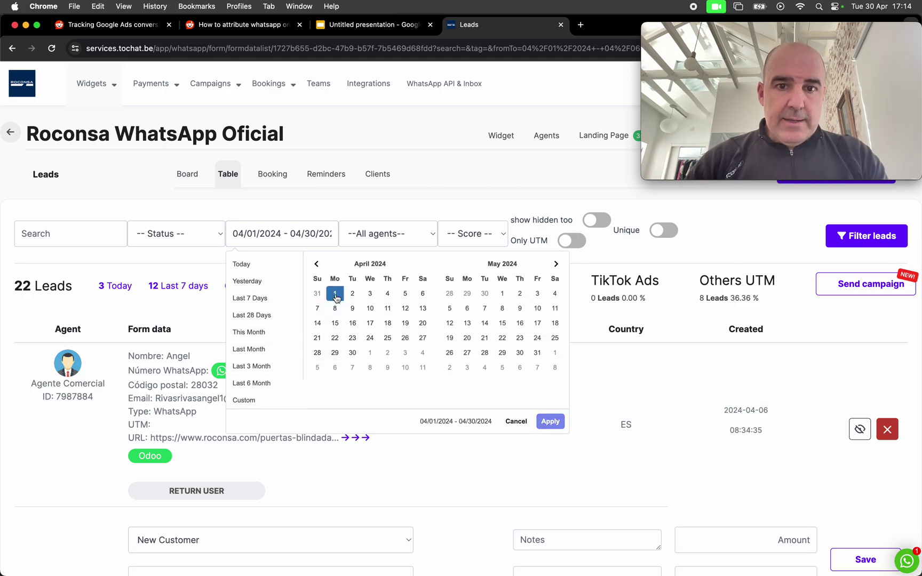
pyautogui.click(423, 294)
pyautogui.click(551, 422)
pyautogui.click(571, 241)
pyautogui.click(832, 243)
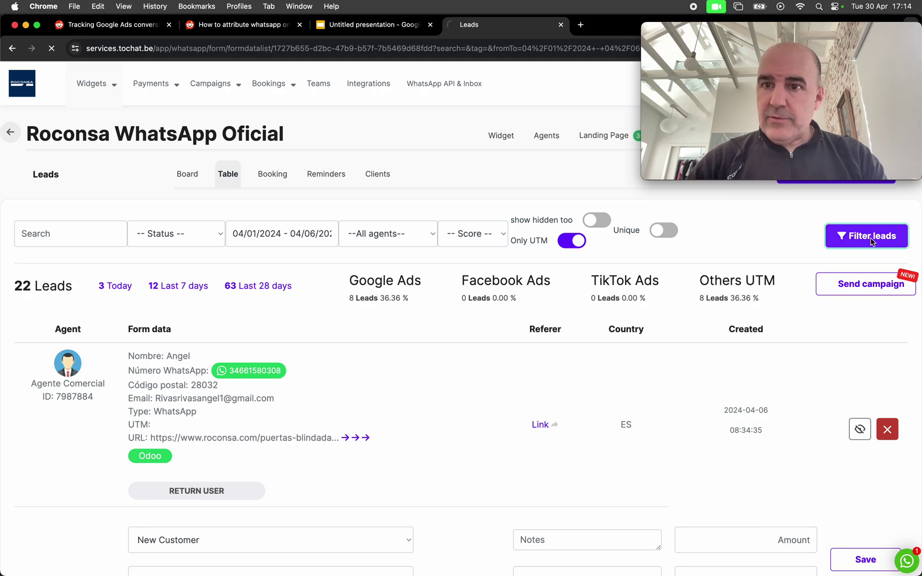
# Examine the UTM-filtered lead entries and highlight the total lead count above the table
pyautogui.scroll(-10, 428, 395)
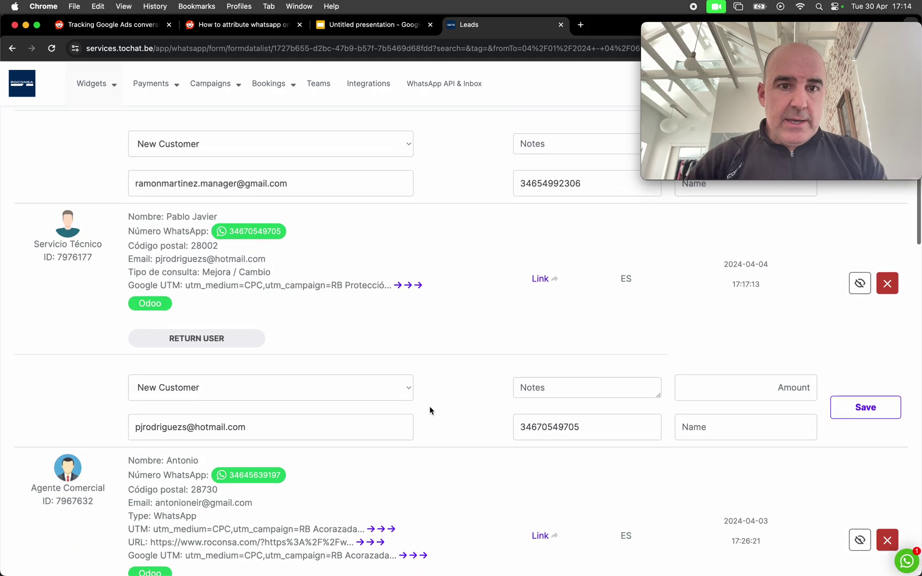
pyautogui.scroll(10, 429, 411)
pyautogui.moveTo(13, 287); pyautogui.dragTo(68, 290)
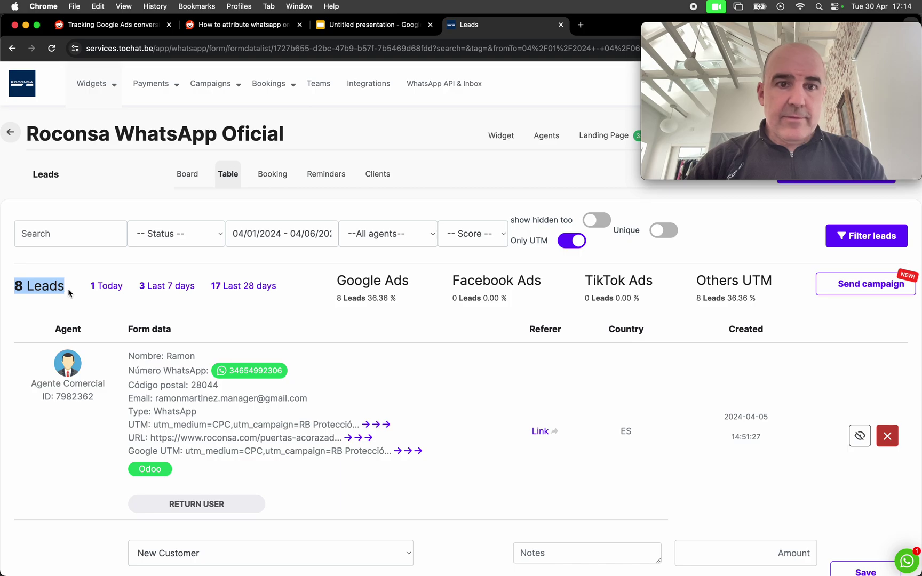
pyautogui.scroll(-5, 160, 348)
pyautogui.scroll(-14, 160, 348)
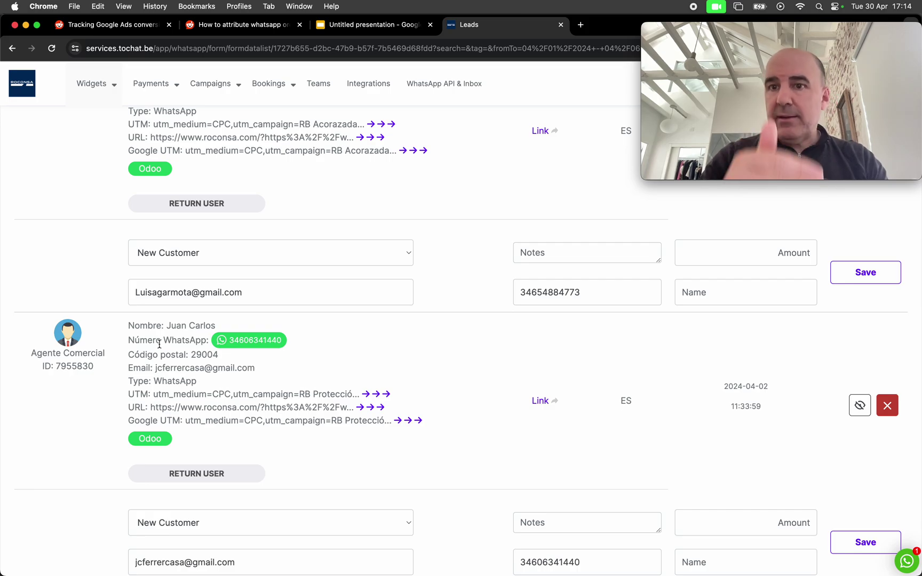
# View the WhatsApp message dialog for the Agente Comercial lead created 2024-04-02 at 11:33:59, close it without sending, and return to the first lead
pyautogui.click(249, 347)
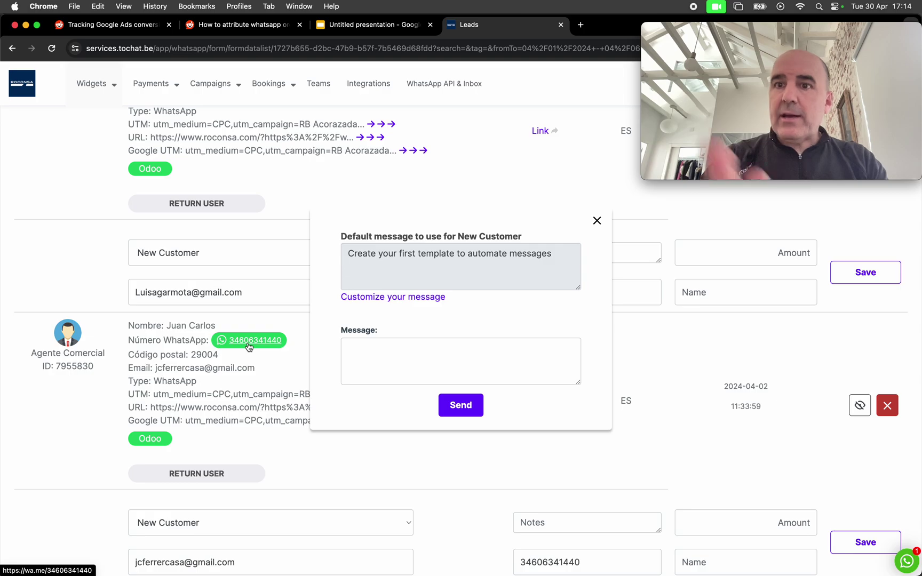
pyautogui.click(598, 222)
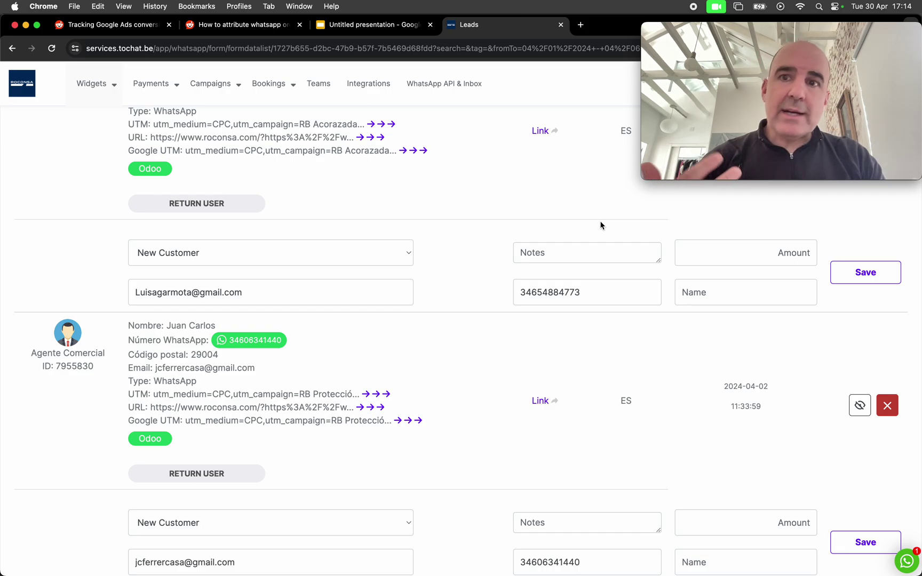
pyautogui.scroll(-10, 473, 293)
pyautogui.scroll(15, 473, 292)
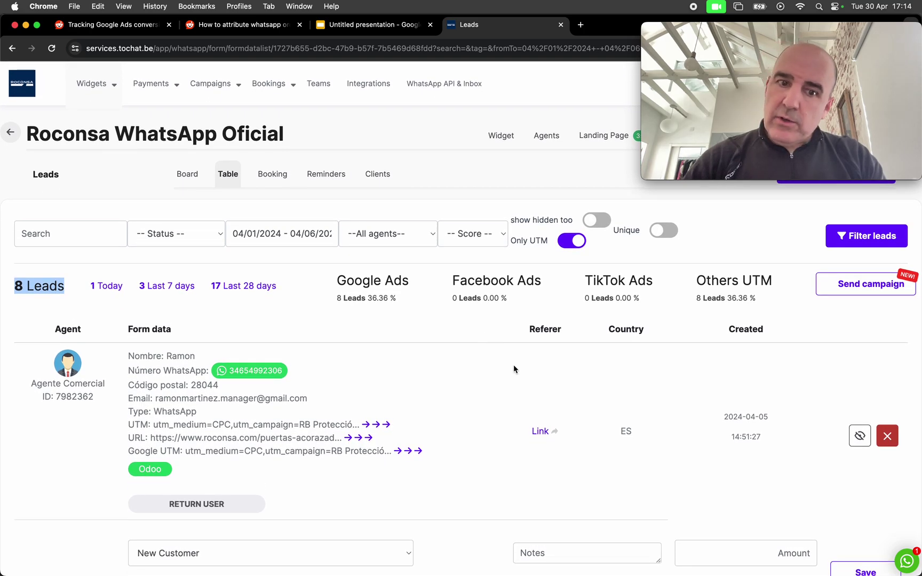
# Highlight the type, UTM, URL and Google UTM details of the first lead, and clear the selection
pyautogui.moveTo(127, 418); pyautogui.dragTo(308, 479)
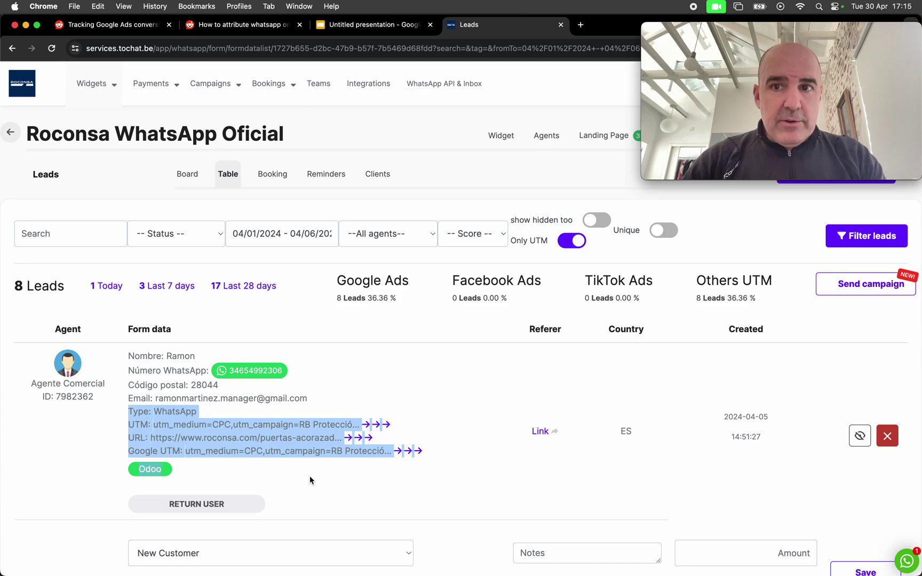
pyautogui.click(310, 477)
pyautogui.moveTo(153, 424); pyautogui.dragTo(395, 452)
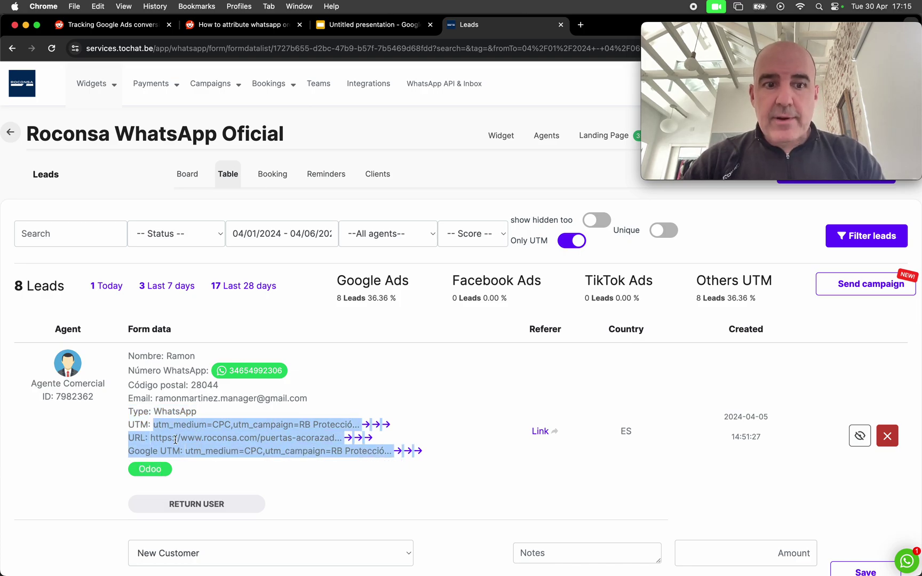
pyautogui.tripleClick(201, 453)
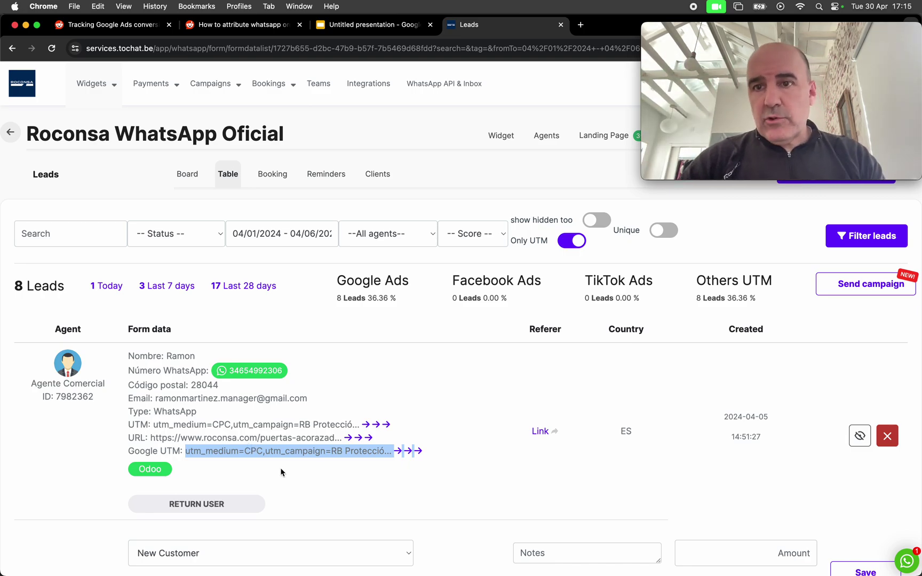
pyautogui.click(384, 372)
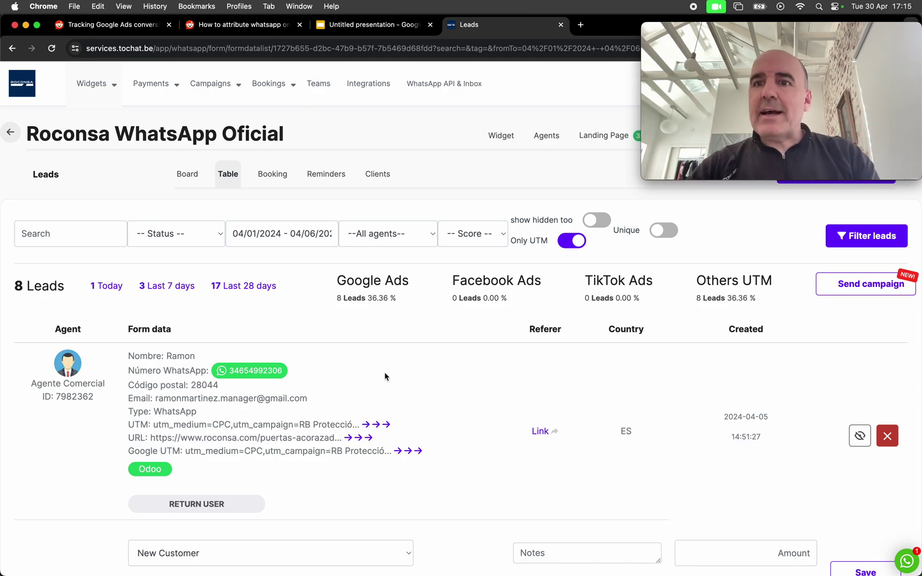
# Revisit the Reddit question on attributing WhatsApp orders to Google Ads, highlight its title, and return to the ad-to-CRM diagram
pyautogui.click(345, 28)
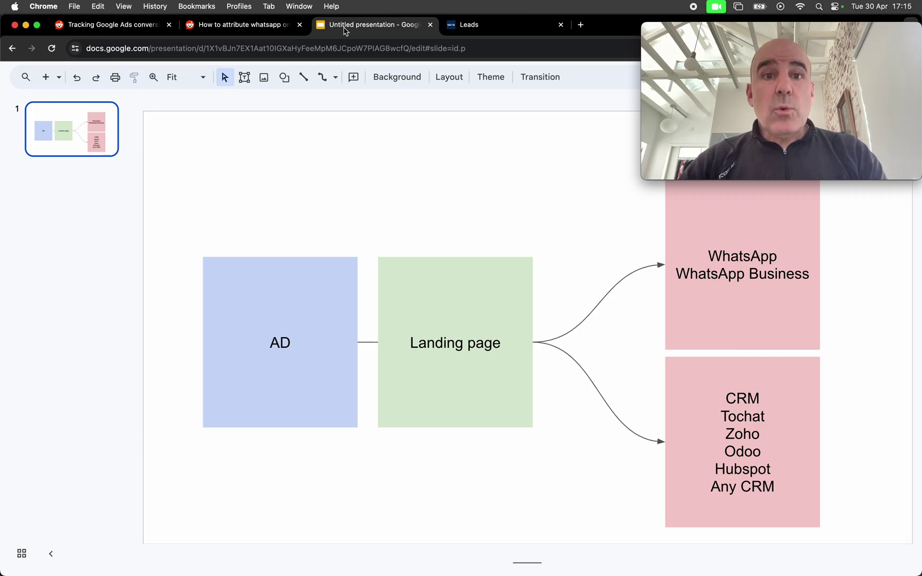
pyautogui.click(251, 25)
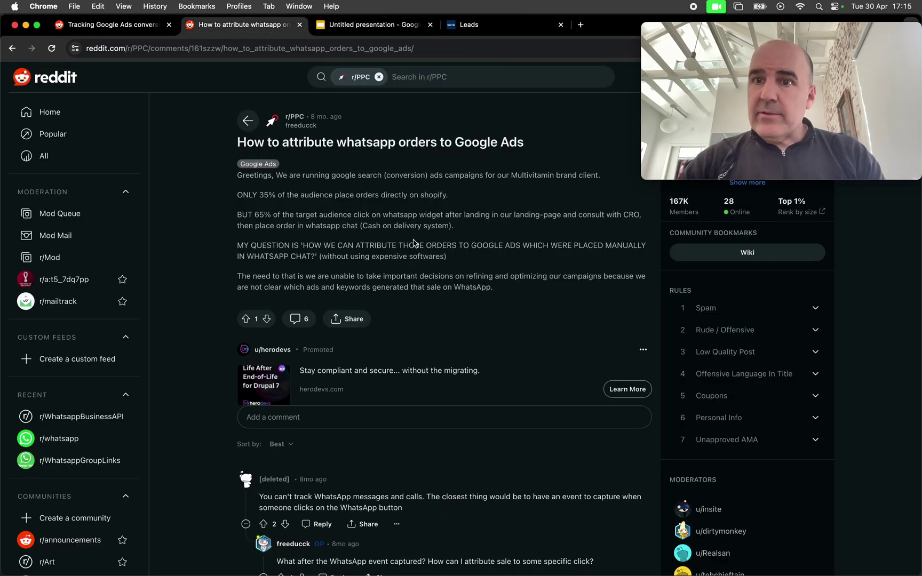
pyautogui.moveTo(281, 142); pyautogui.dragTo(511, 145)
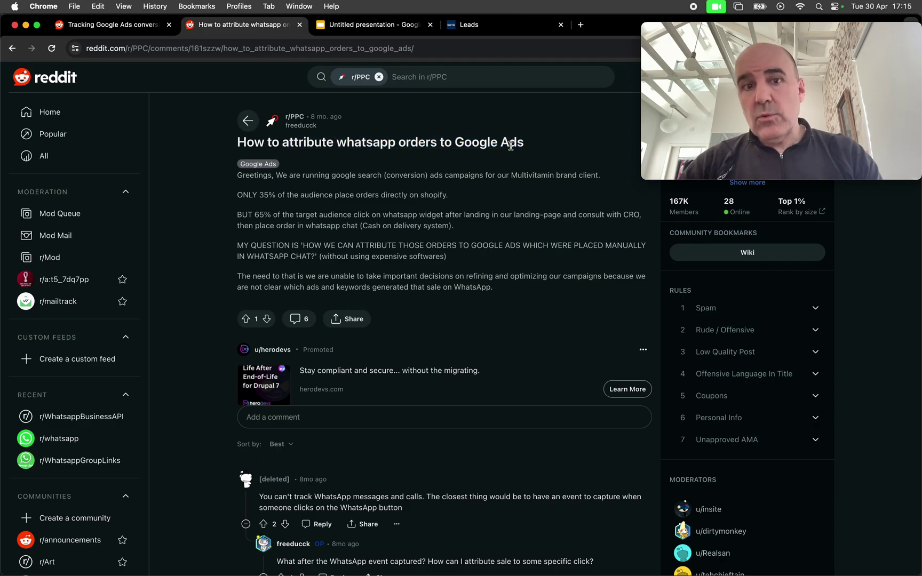
pyautogui.doubleClick(510, 146)
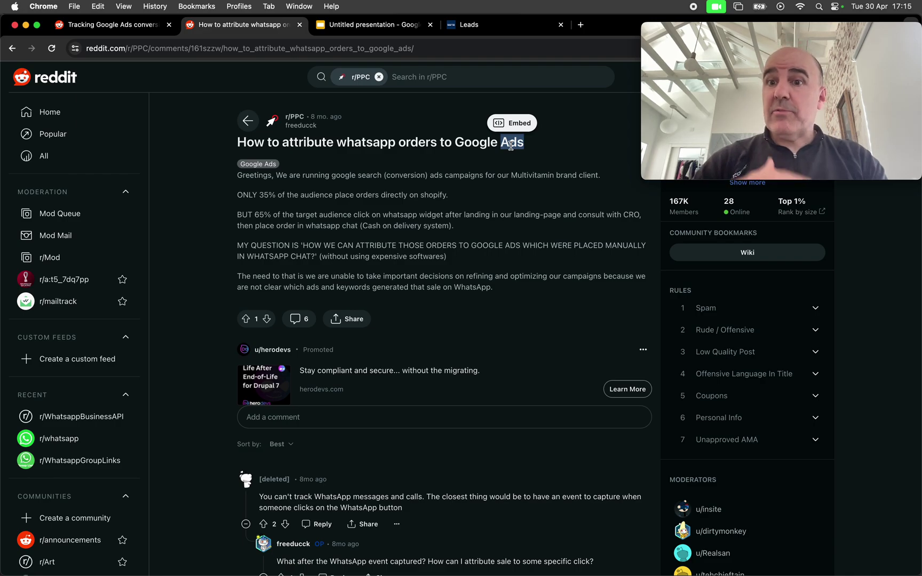
pyautogui.click(496, 30)
pyautogui.click(381, 26)
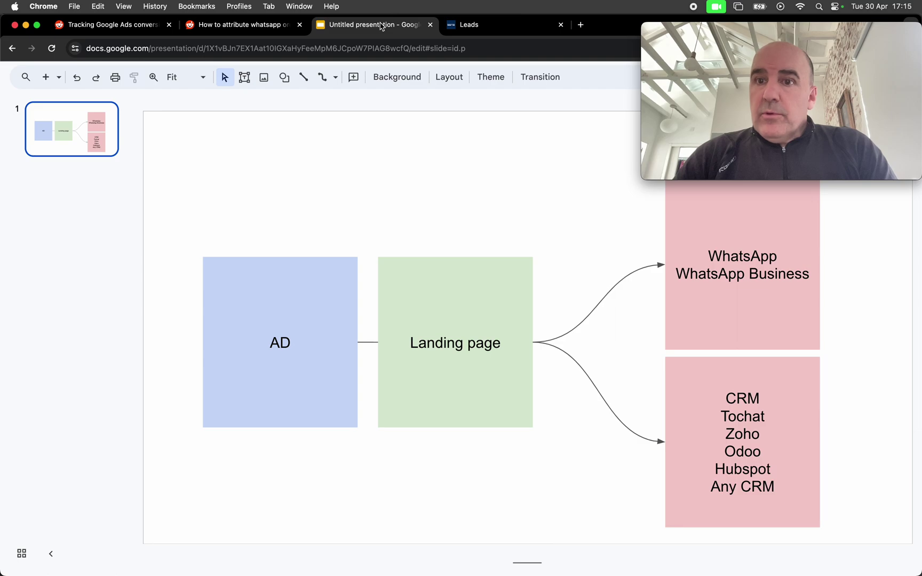